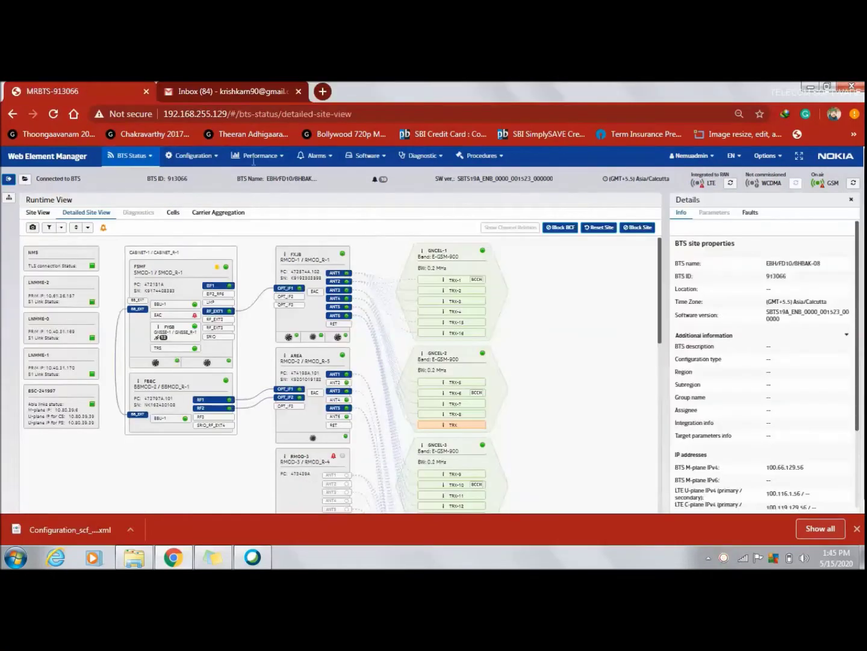
Step: Open the Commissioning Wizard from the configuration management functions
left_click(221, 159)
mouse_move(247, 174)
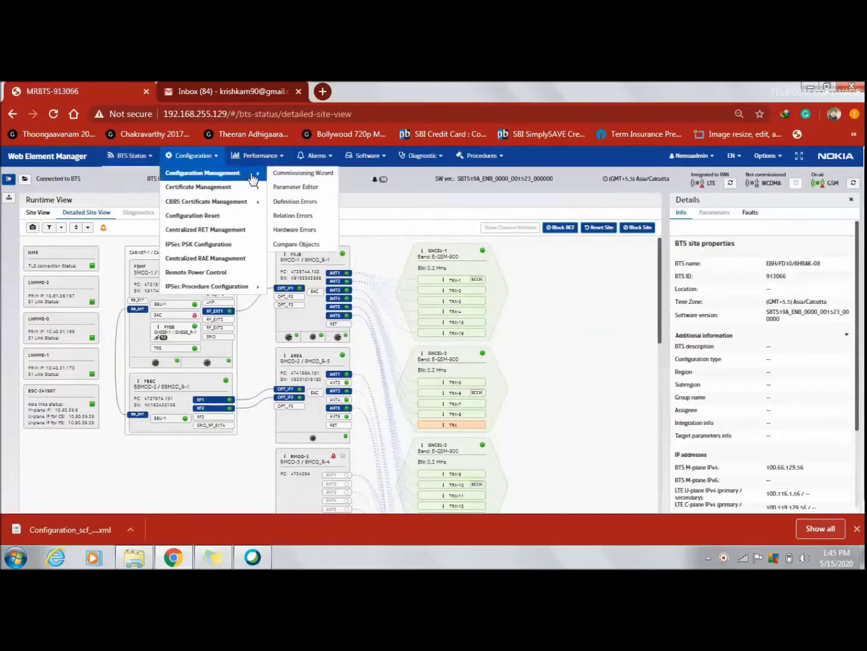
left_click(278, 178)
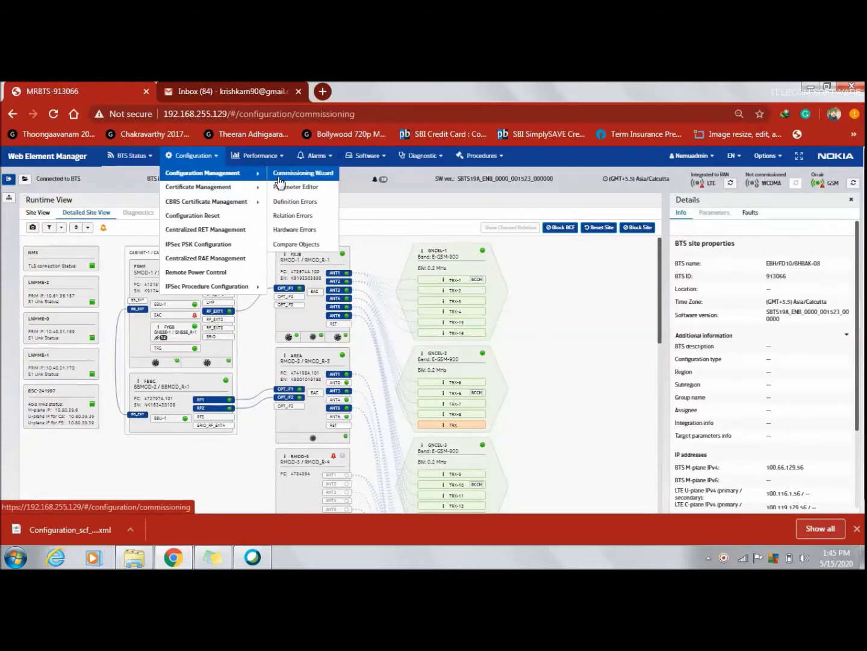
left_click(278, 176)
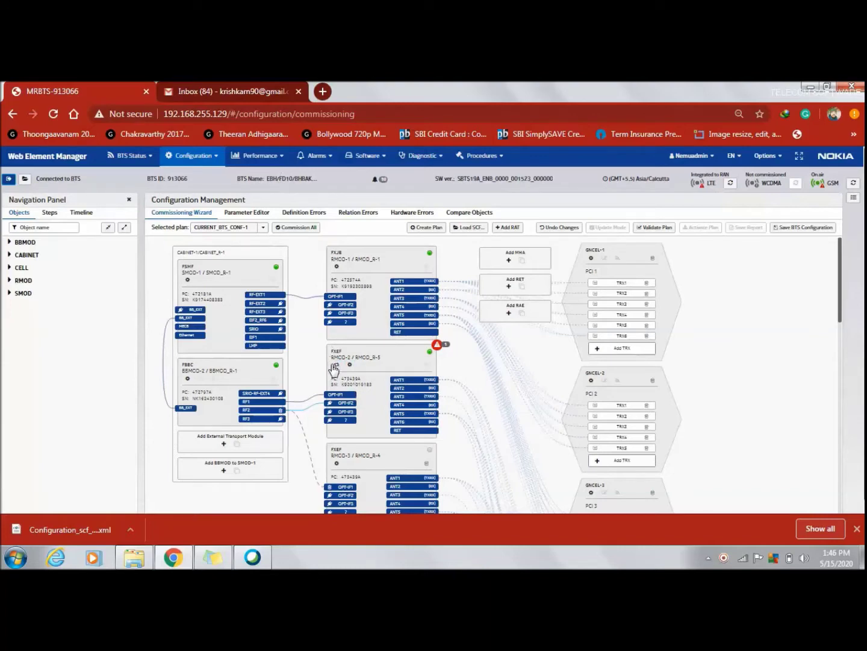
Step: Replace the conflicting FXEF RMOD-2 with the detected AREA module and link RF2 of FBBC BBMOD-2 to its OPT-IF2 port
left_click(336, 364)
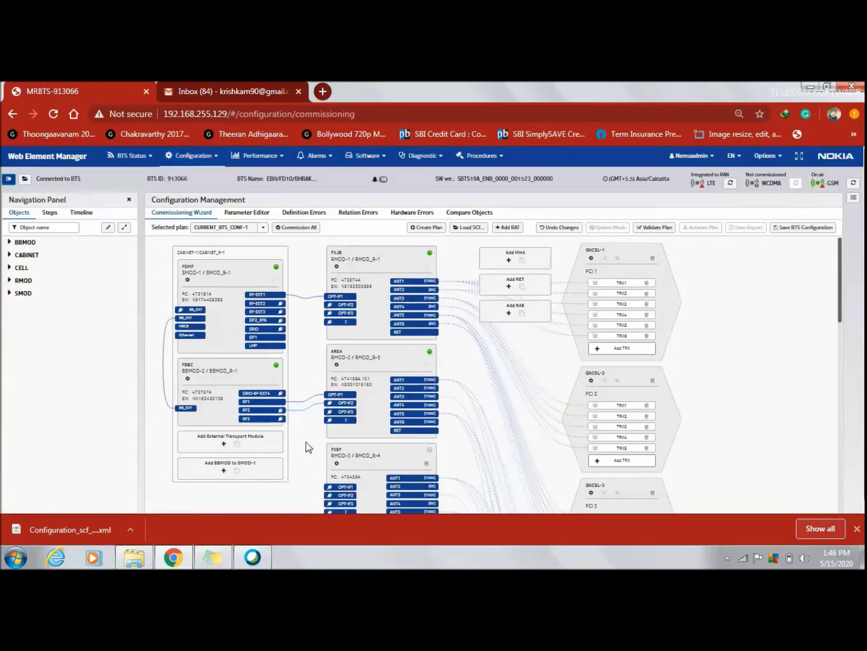
left_click(281, 411)
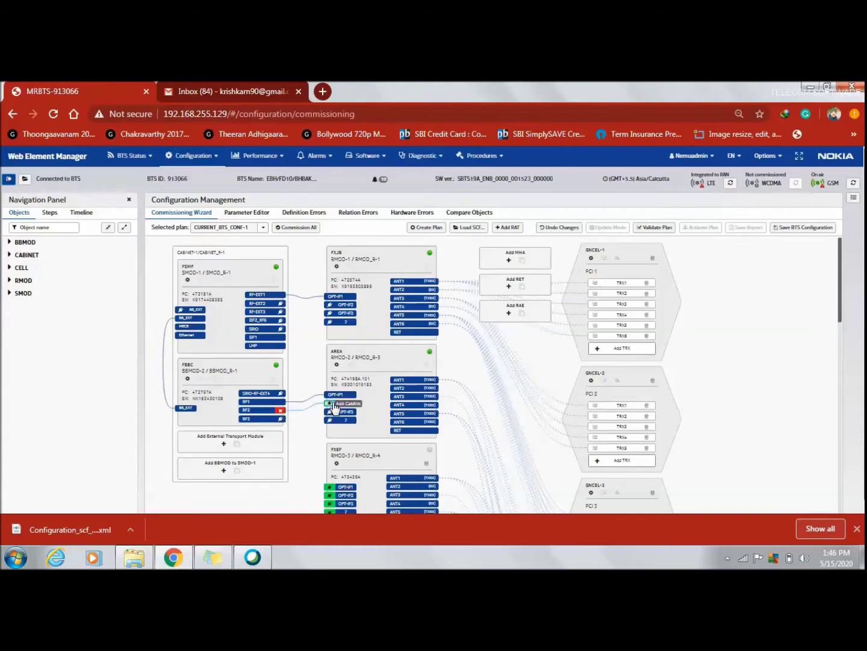
left_click(335, 405)
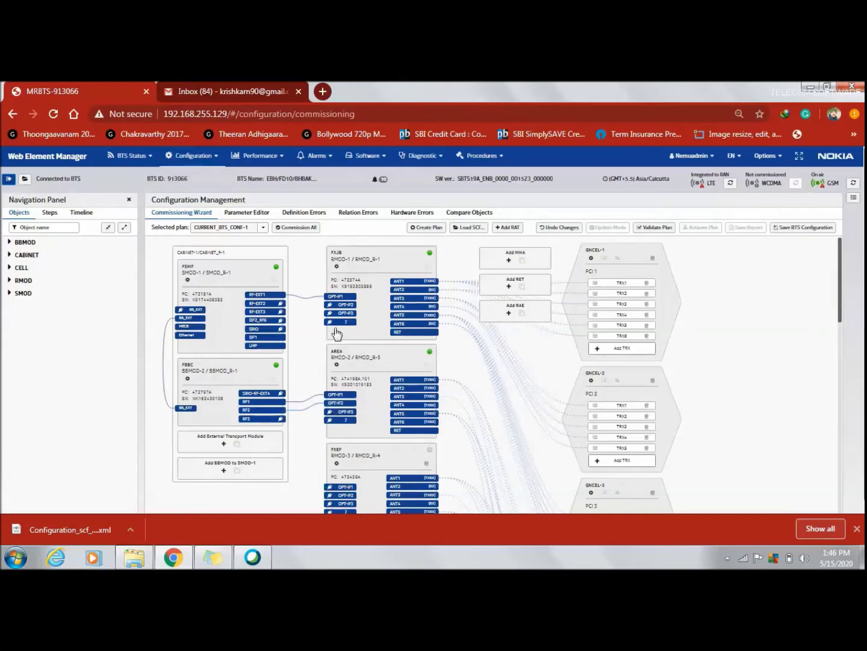
Step: Open the Radio Module Settings and examine the product code, climate control profile and other settings of AREA RMOD-2
left_click(337, 364)
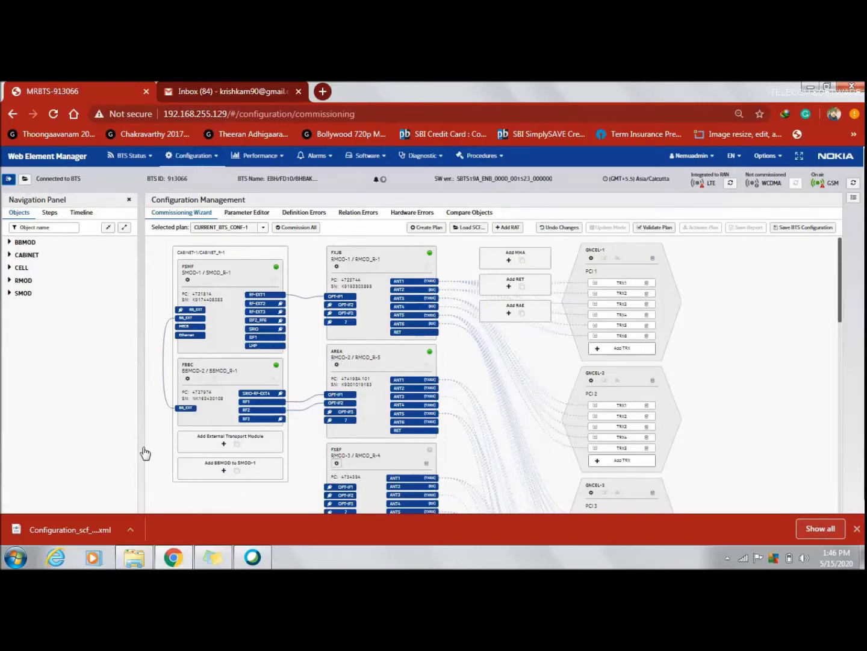
scroll(144, 452, "down", 1)
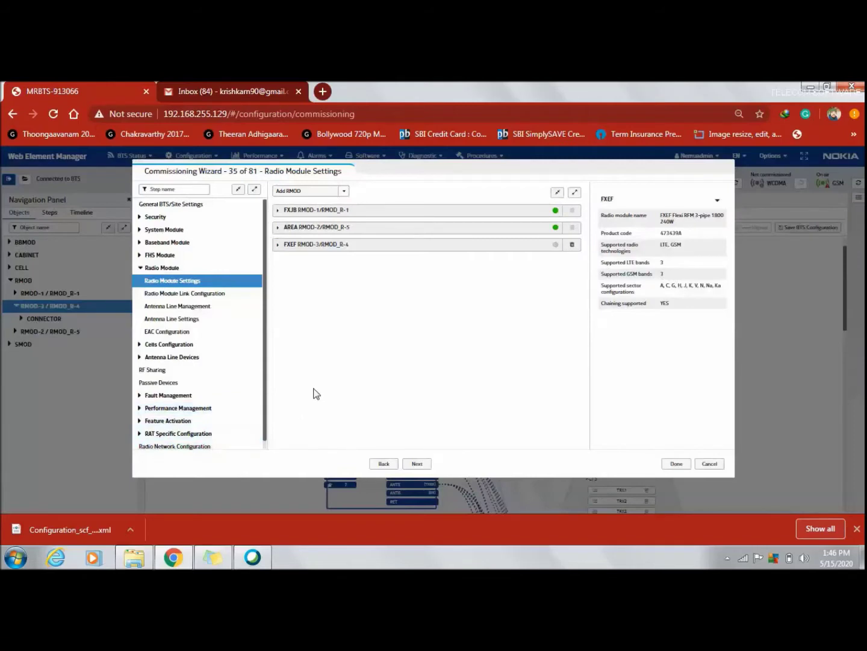
left_click(364, 227)
left_click(570, 273)
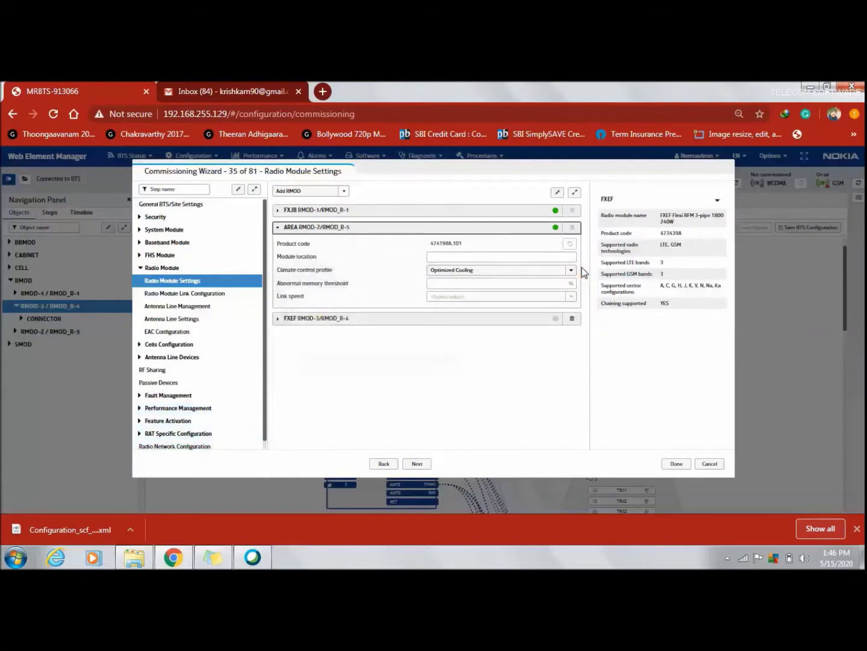
Step: Advance to Antenna Line Management and examine the antenna port communication and DC voltage settings of AREA RMOD-2 and FXEF RMOD-3
left_click(416, 464)
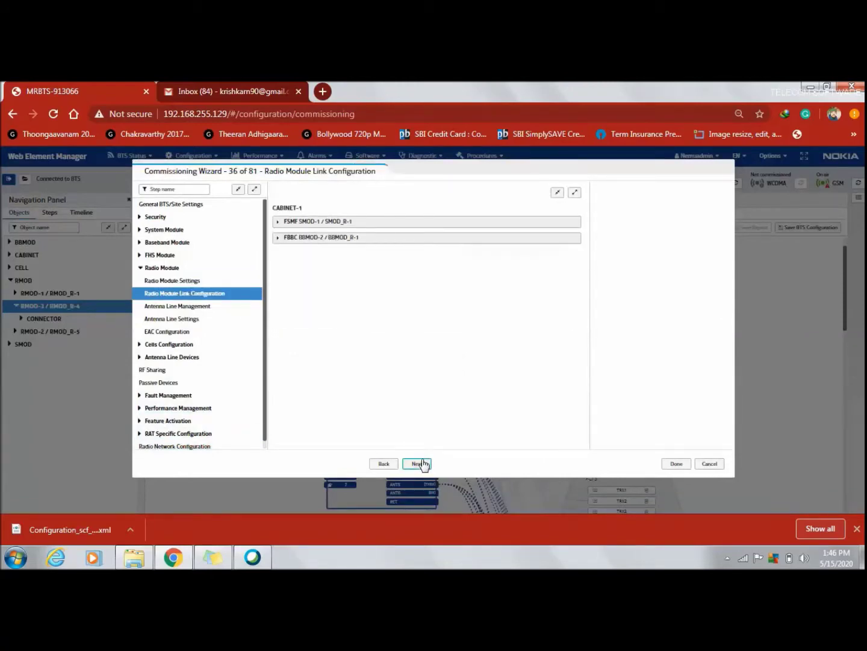
left_click(418, 463)
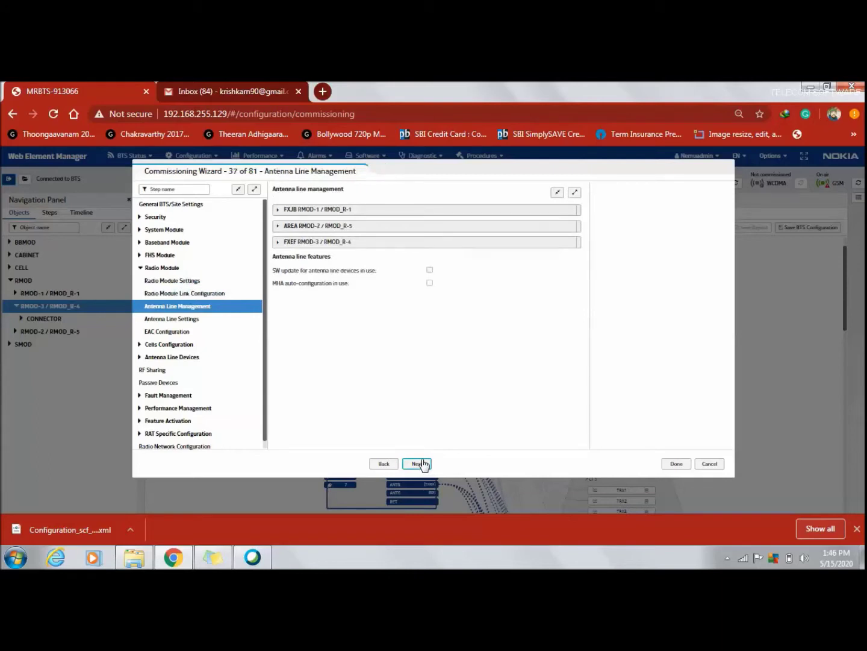
left_click(393, 232)
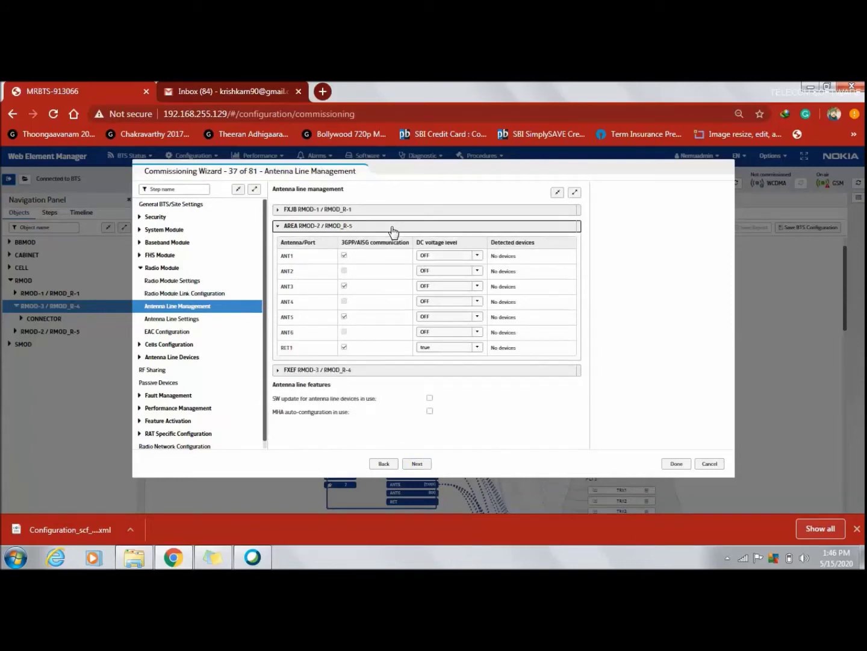
left_click(393, 231)
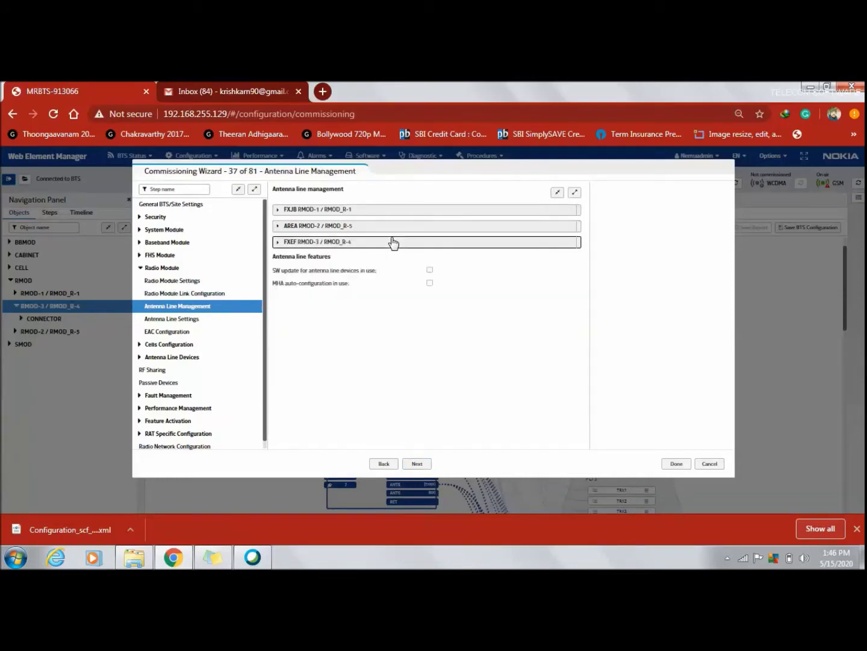
left_click(394, 243)
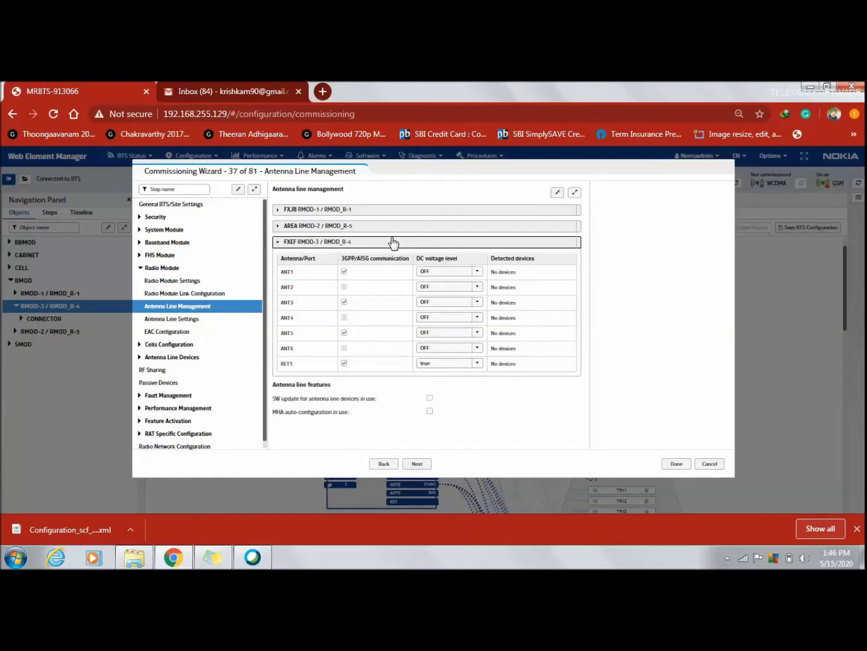
left_click(393, 242)
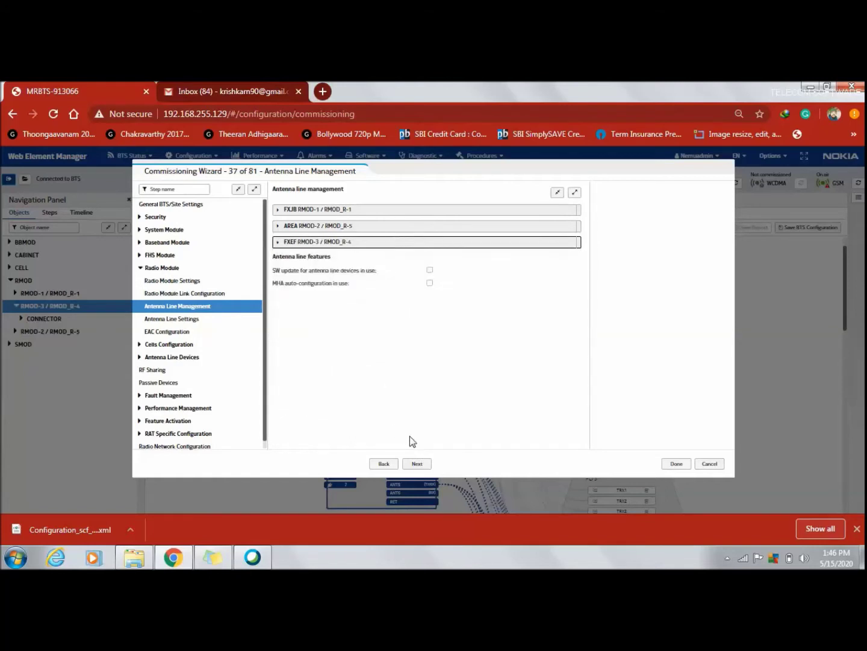
Step: Advance to EAC Configuration and examine the external fault and control lines of AREA RMOD-2 and FXEF RMOD-3
left_click(418, 463)
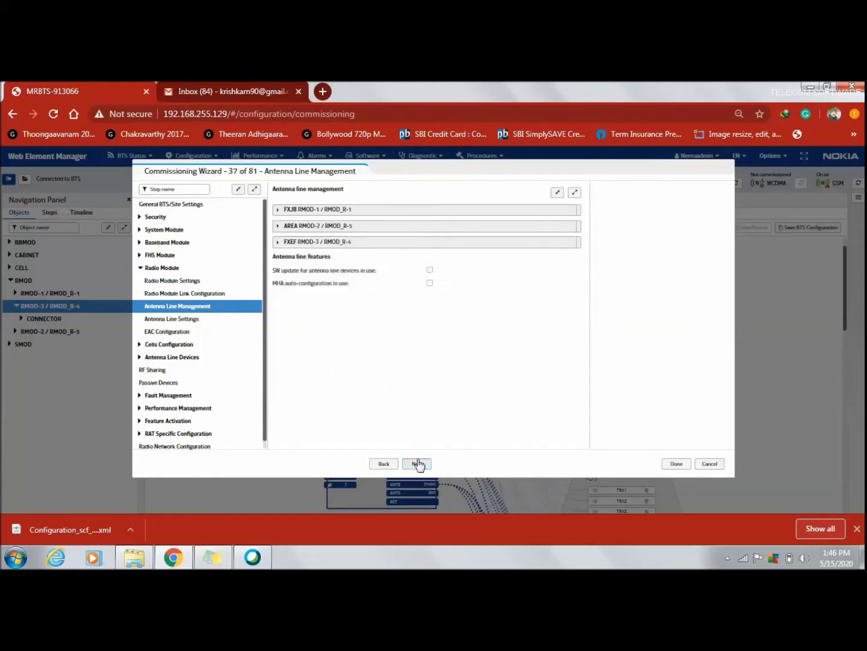
left_click(417, 464)
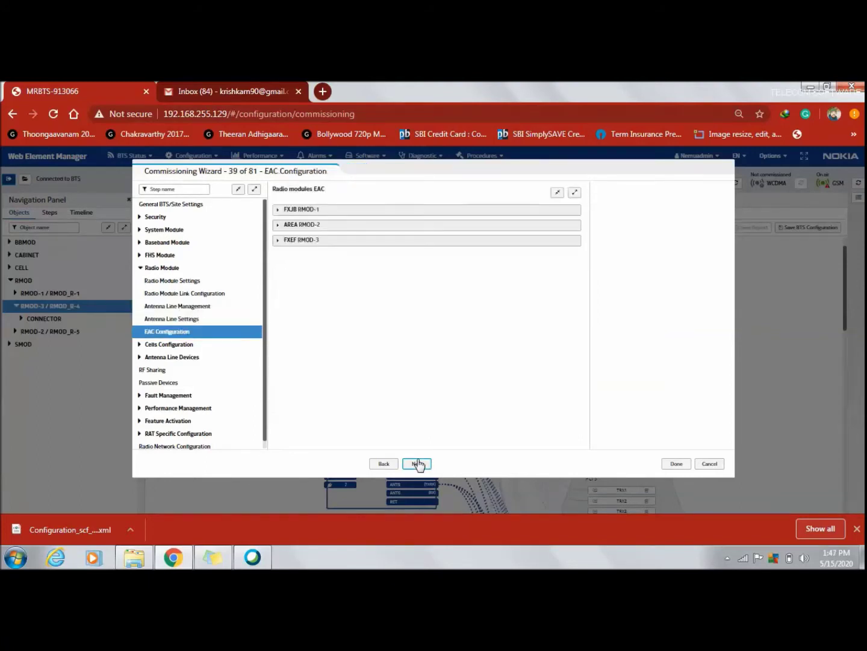
left_click(281, 229)
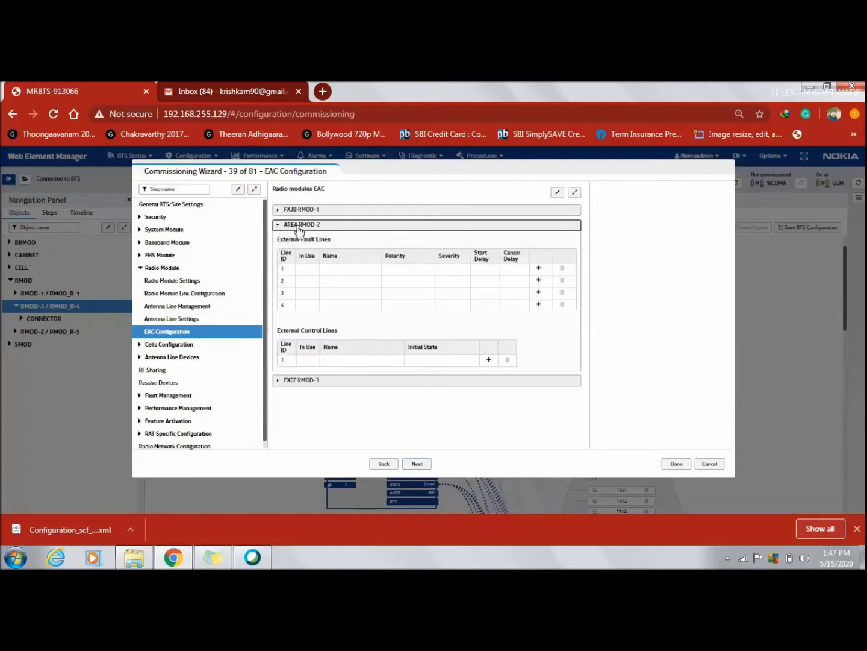
left_click(287, 225)
left_click(287, 241)
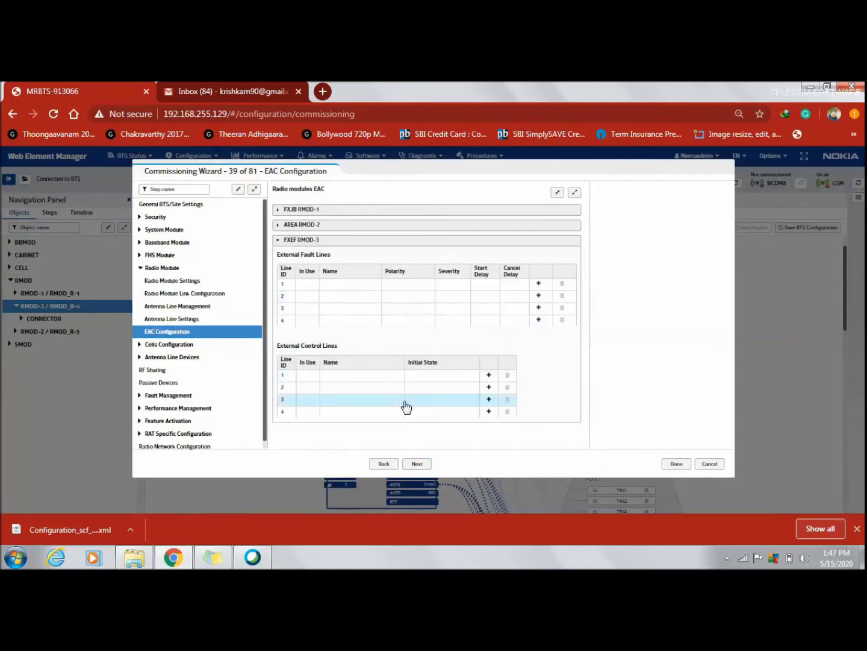
Step: In the Basic Cell Settings for LNCEL-21, set ANT1 of FXEF RMOD-3 to None and ANT2 of AREA RMOD-2 to TXRX
left_click(418, 464)
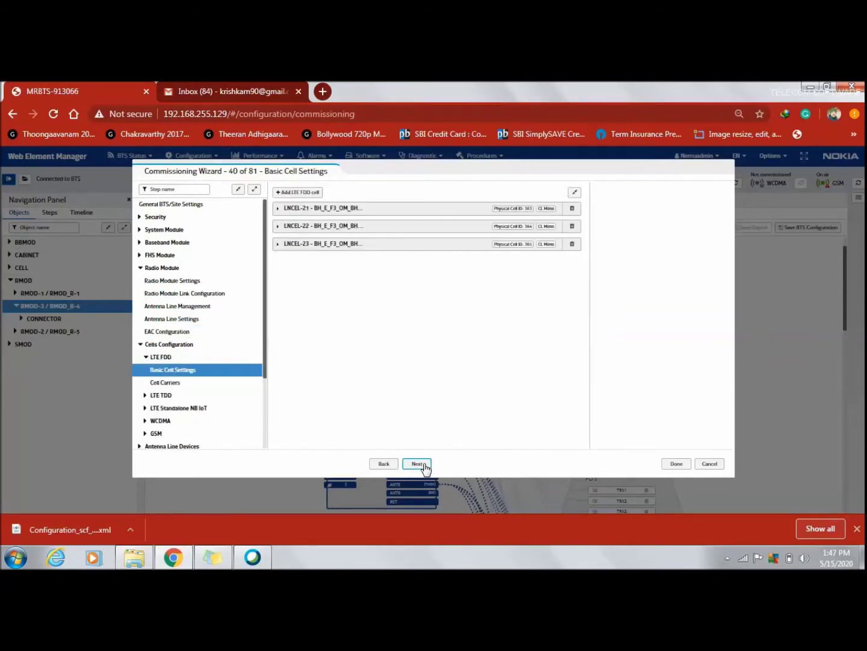
left_click(513, 211)
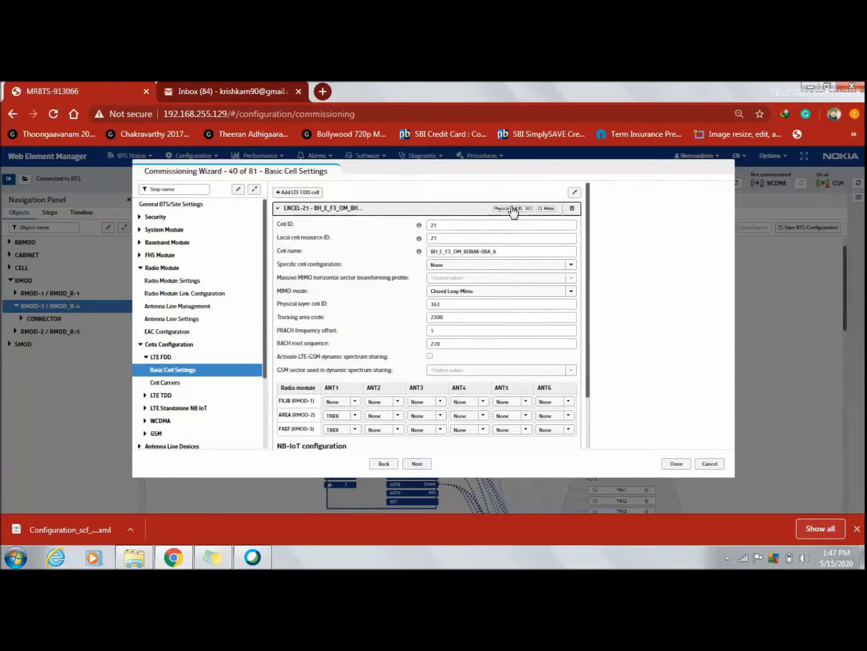
left_click_drag(592, 312, 590, 373)
left_click(355, 366)
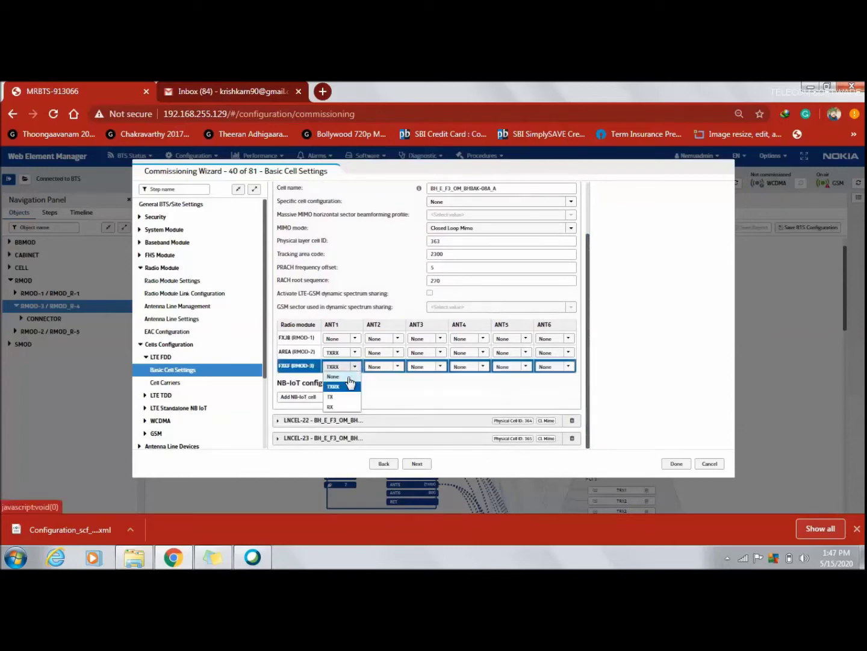
left_click(347, 377)
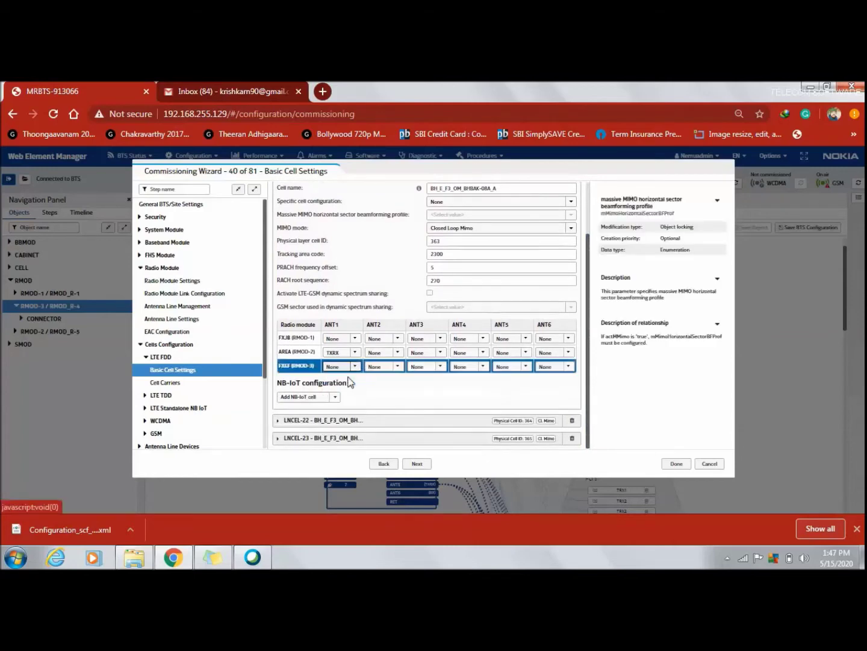
left_click(377, 355)
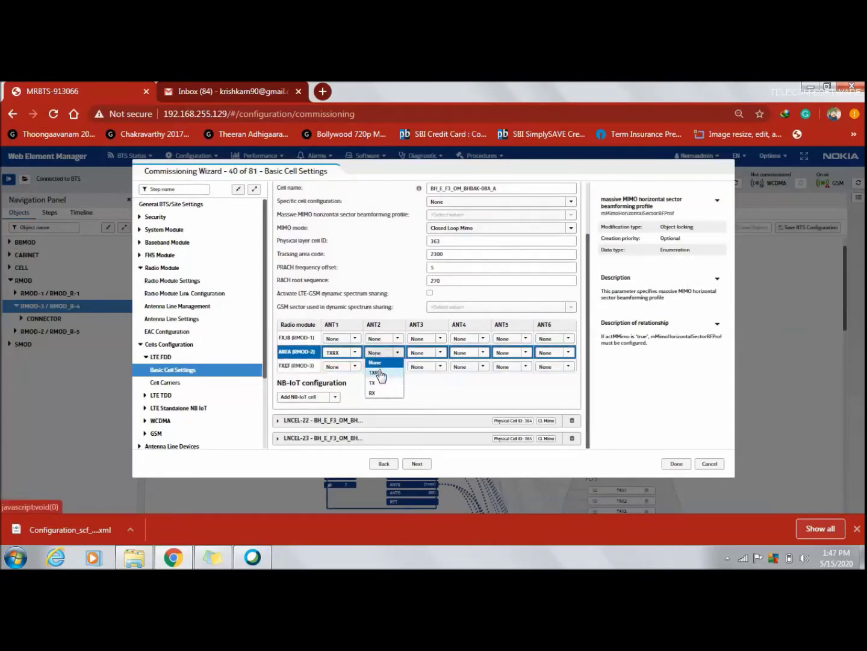
left_click(379, 373)
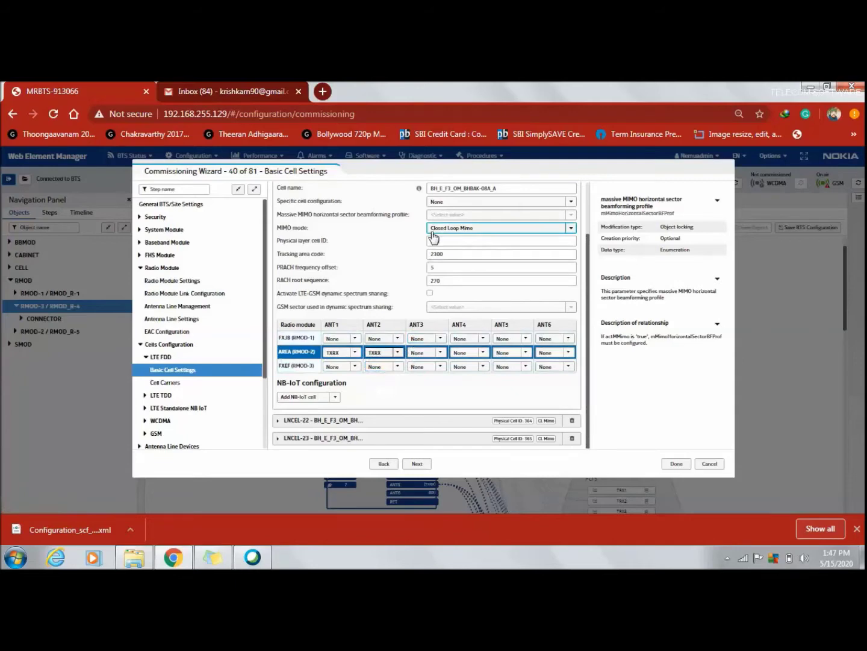
scroll(588, 199, "up", 2)
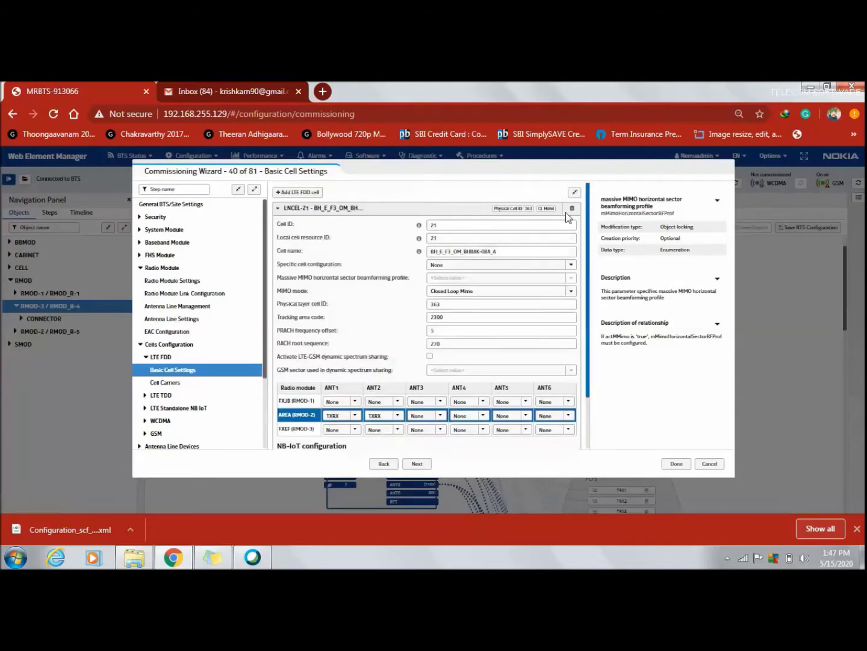
left_click(451, 211)
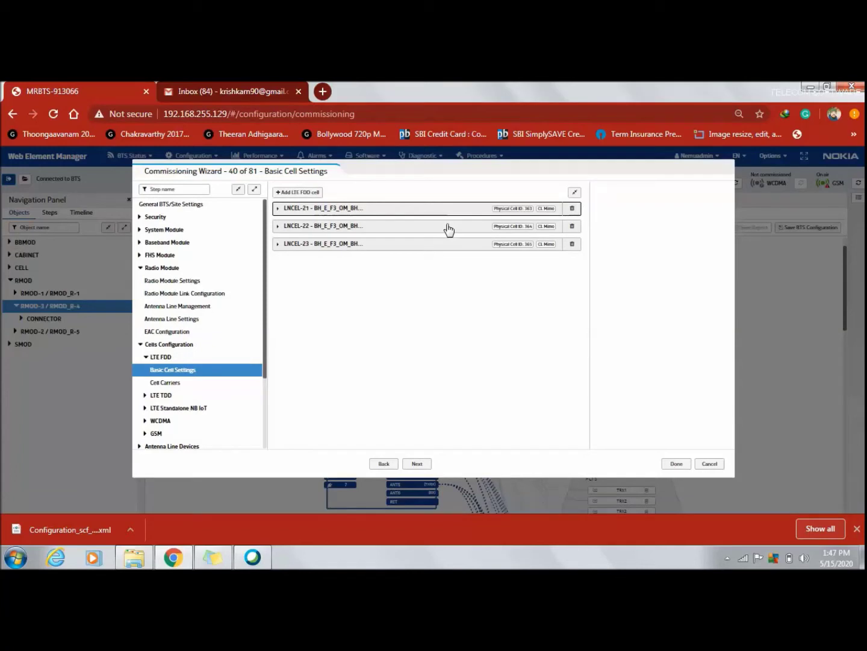
Step: For cell LNCEL-22, set ANT3 of FXEF RMOD-3 to None and ANT4 of AREA RMOD-2 to TXRX
left_click(449, 227)
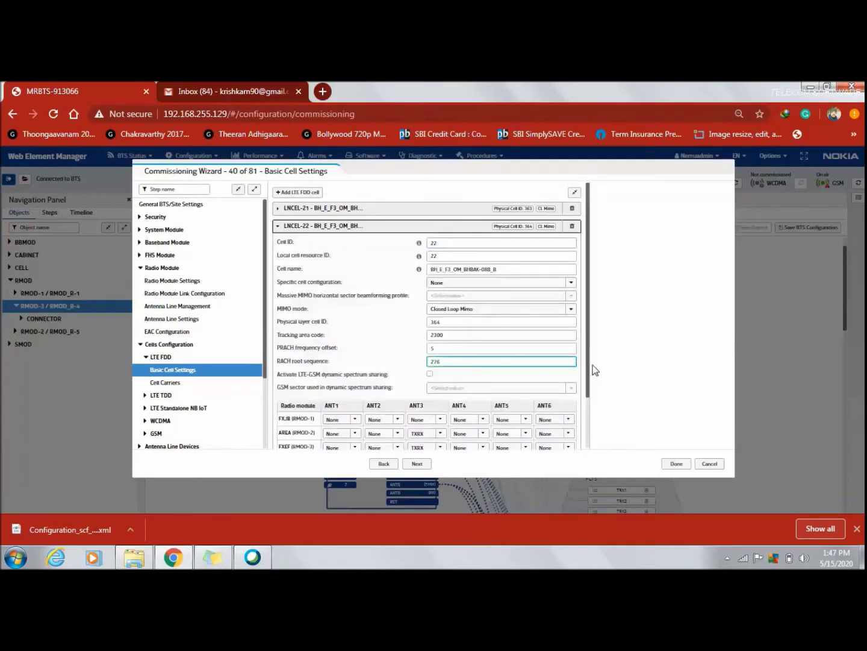
left_click_drag(590, 355, 592, 406)
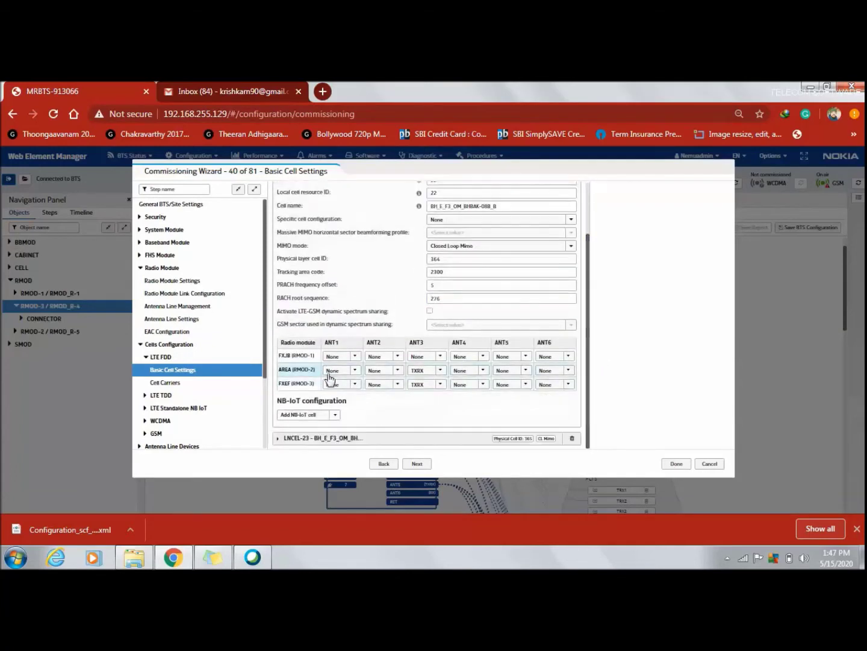
left_click(439, 384)
left_click(418, 394)
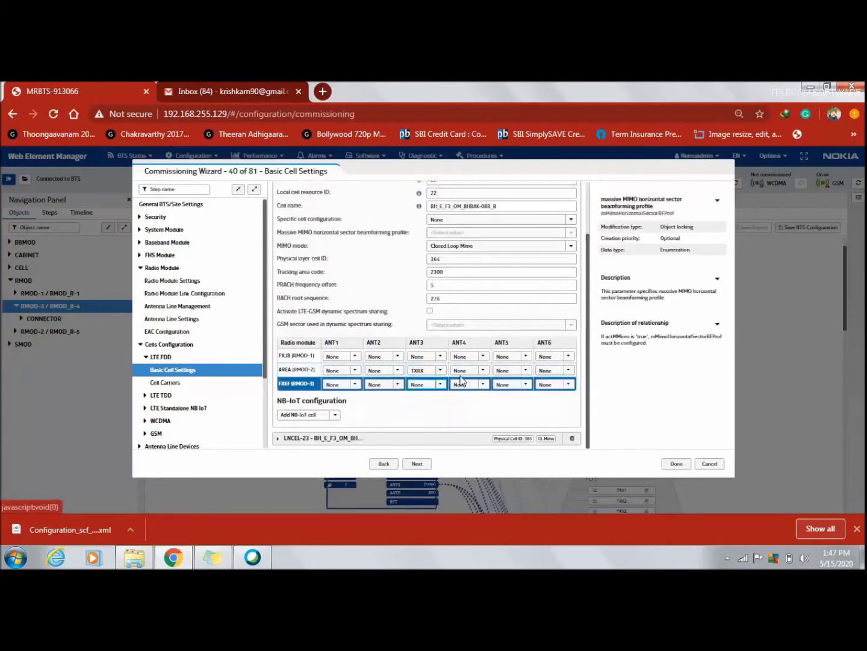
left_click(479, 370)
left_click(467, 391)
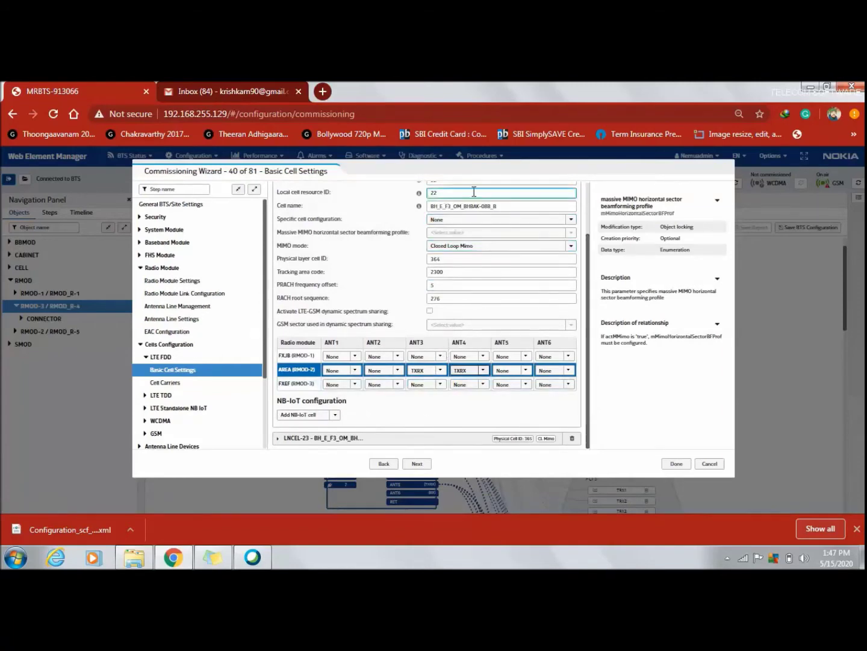
scroll(552, 208, "up", 3)
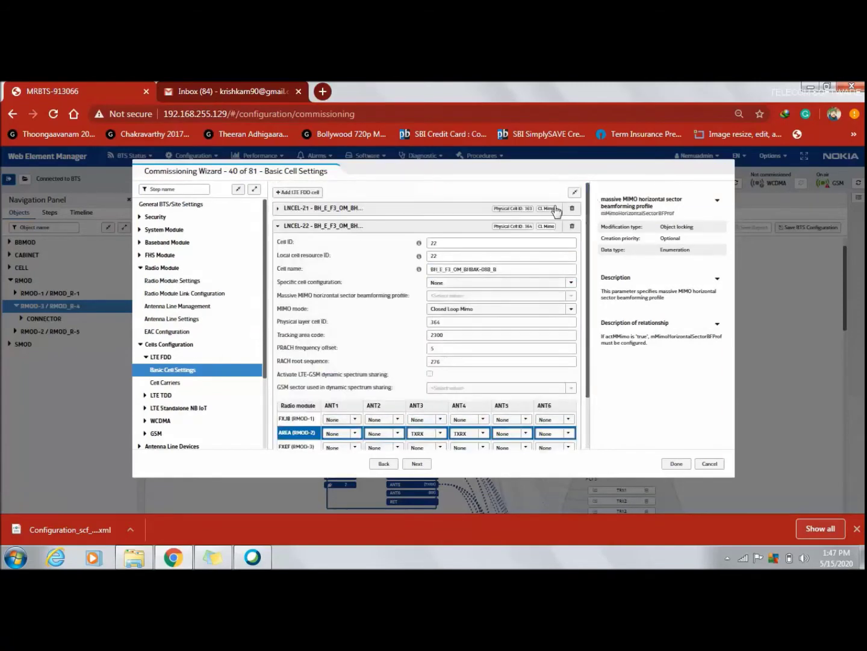
left_click(485, 227)
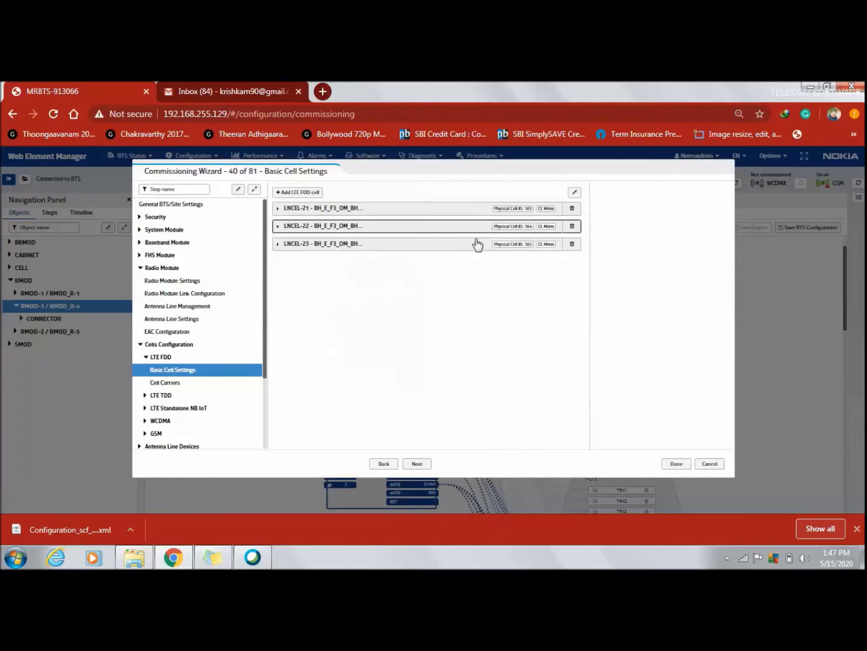
Step: For cell LNCEL-23, set ANT5 of FXEF RMOD-3 to None and ANT6 of AREA RMOD-2 to TXRX
left_click(476, 244)
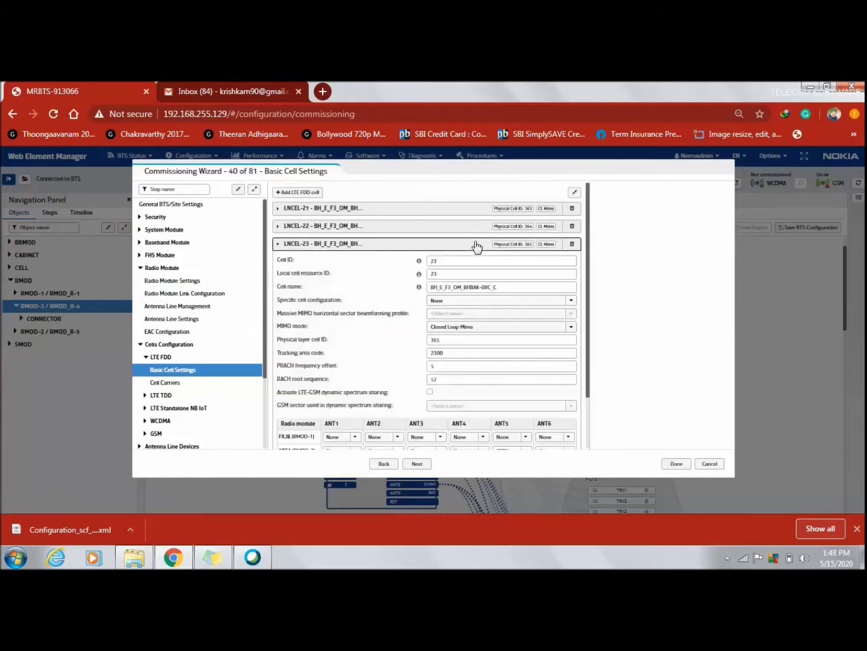
left_click_drag(585, 323, 546, 403)
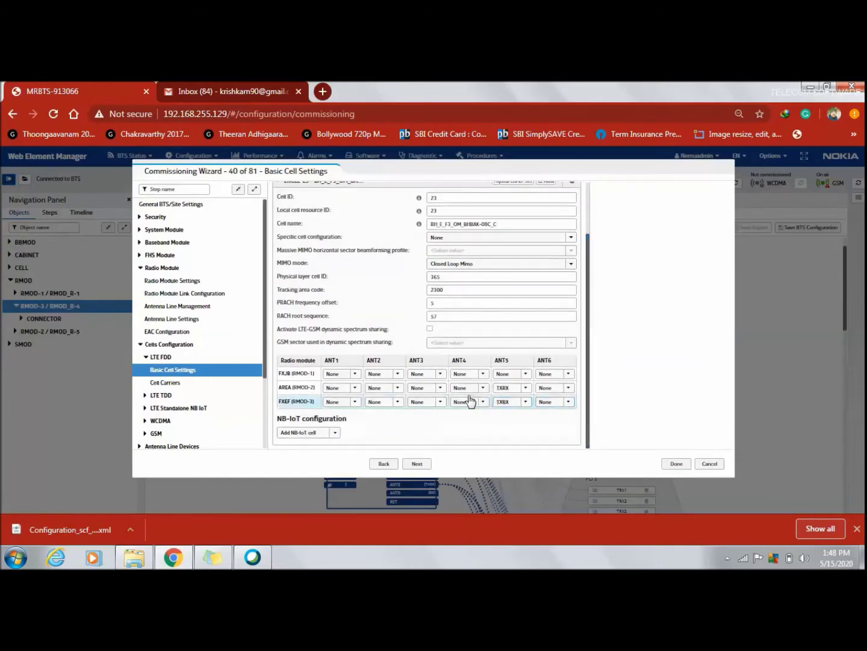
left_click(523, 404)
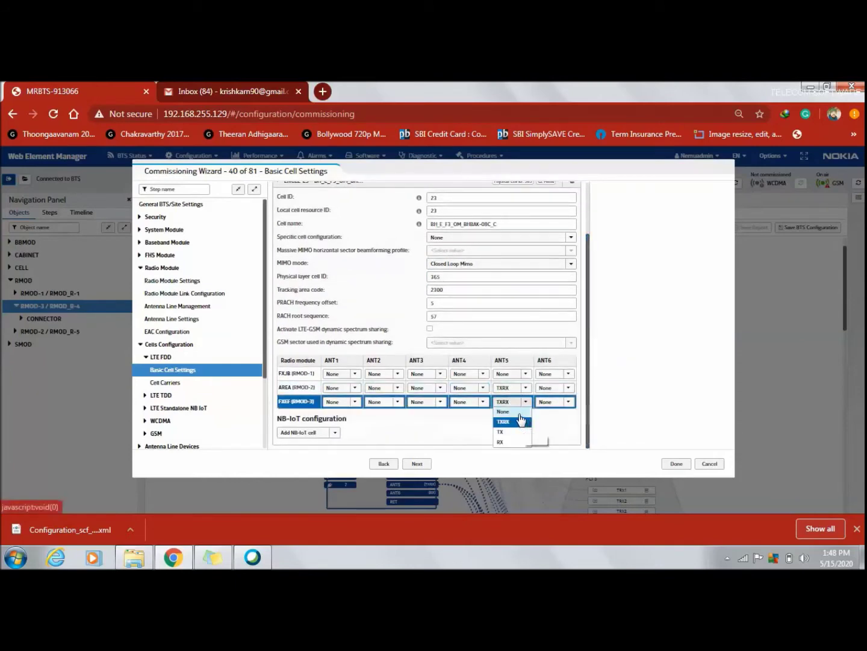
left_click(509, 412)
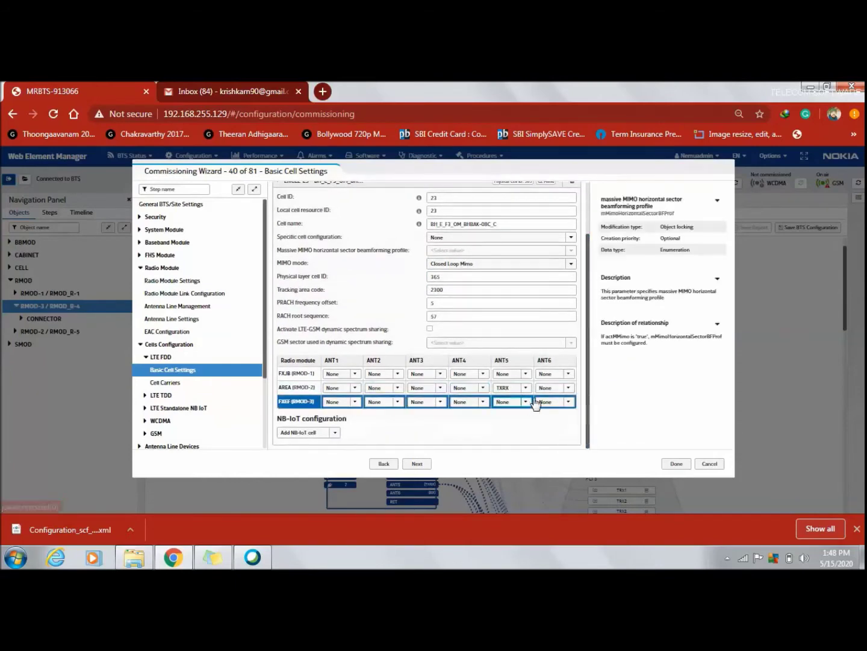
left_click(566, 389)
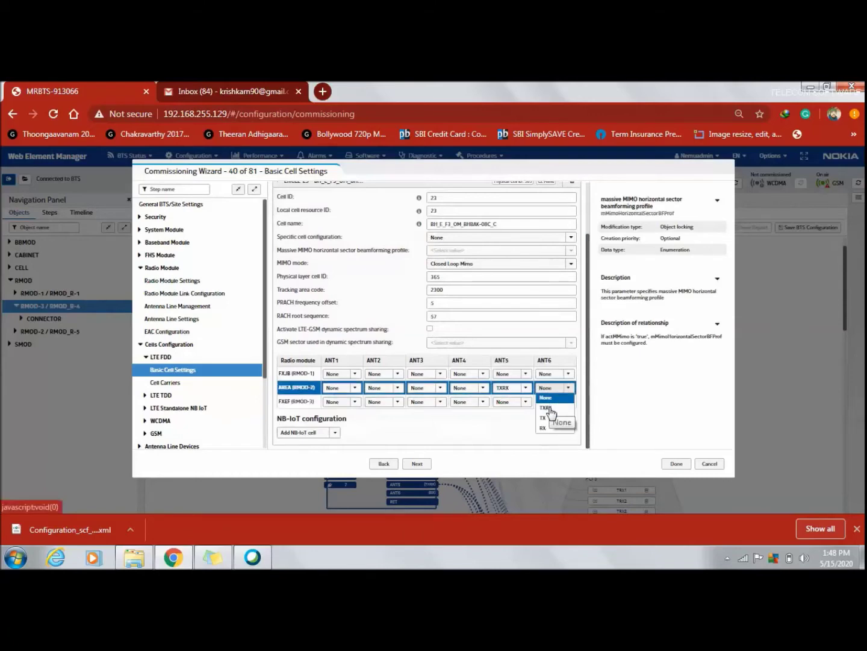
left_click(546, 408)
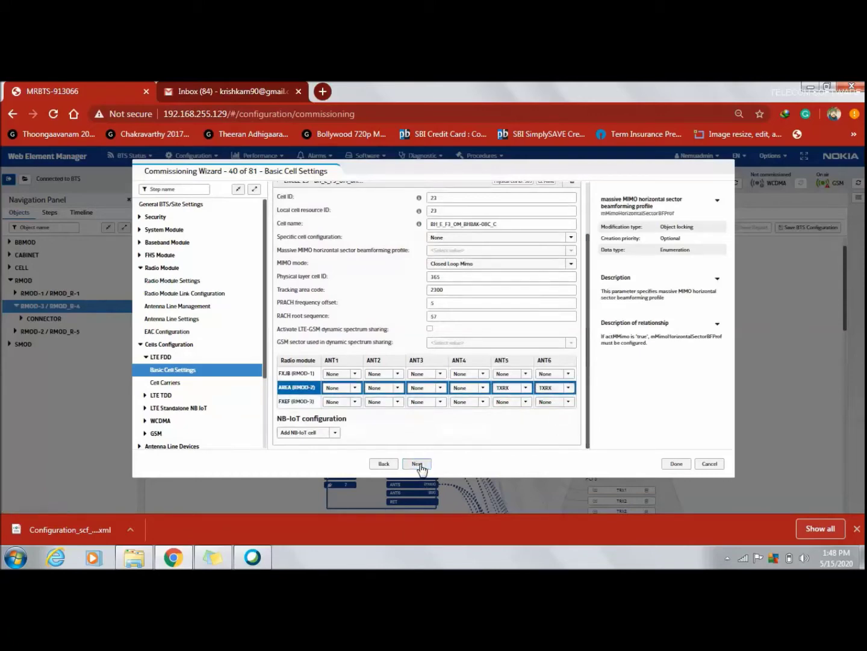
Step: Advance the commissioning wizard past the LTE TDD, Standalone NB IoT and WCDMA pages to the GSM Basic Cell Settings
left_click(419, 464)
left_click(417, 464)
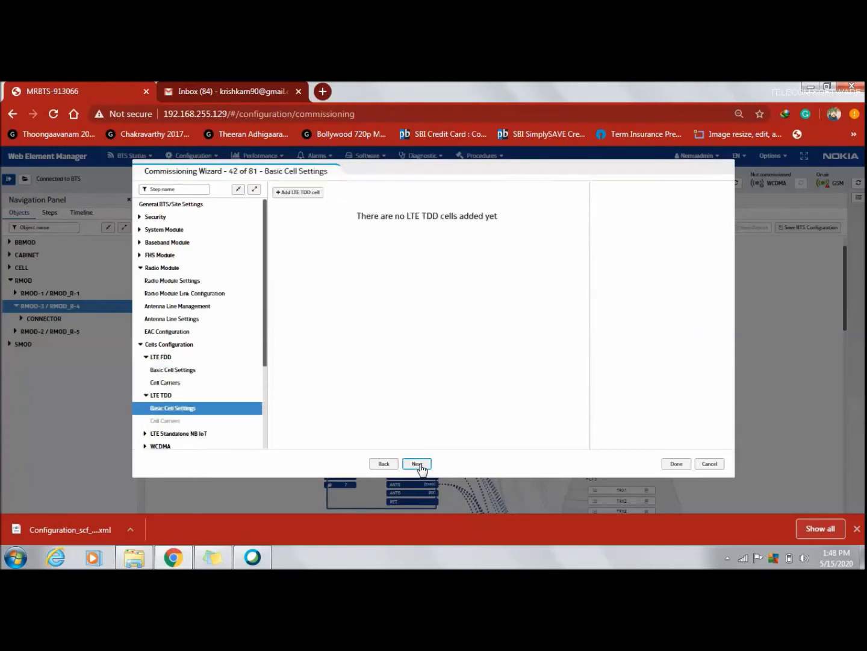
left_click(419, 464)
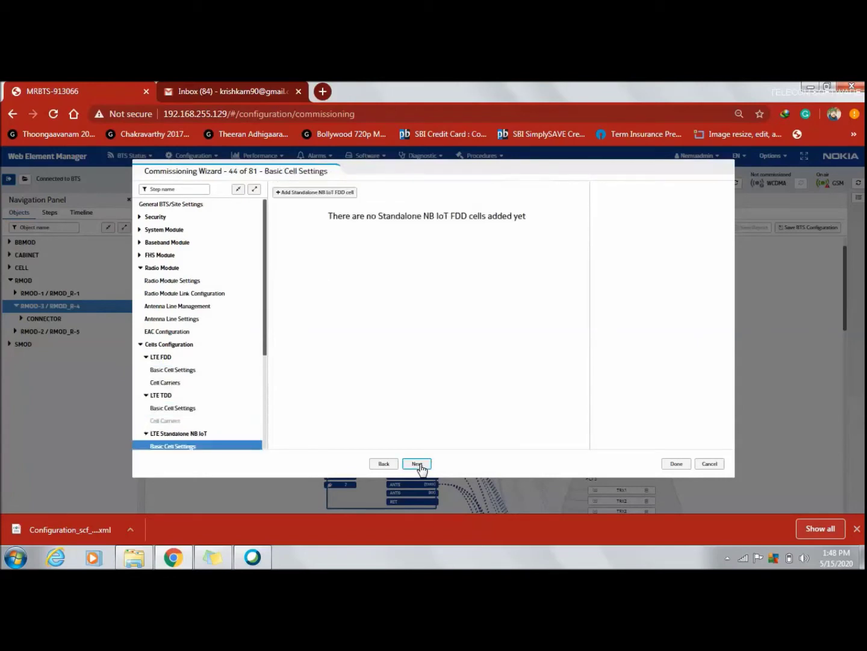
left_click(418, 464)
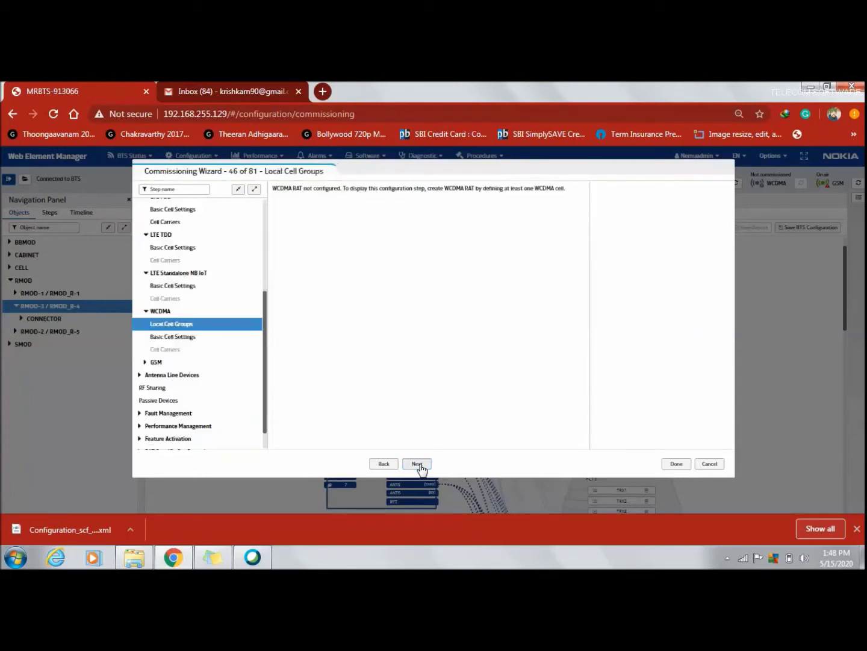
left_click(418, 464)
left_click(418, 464)
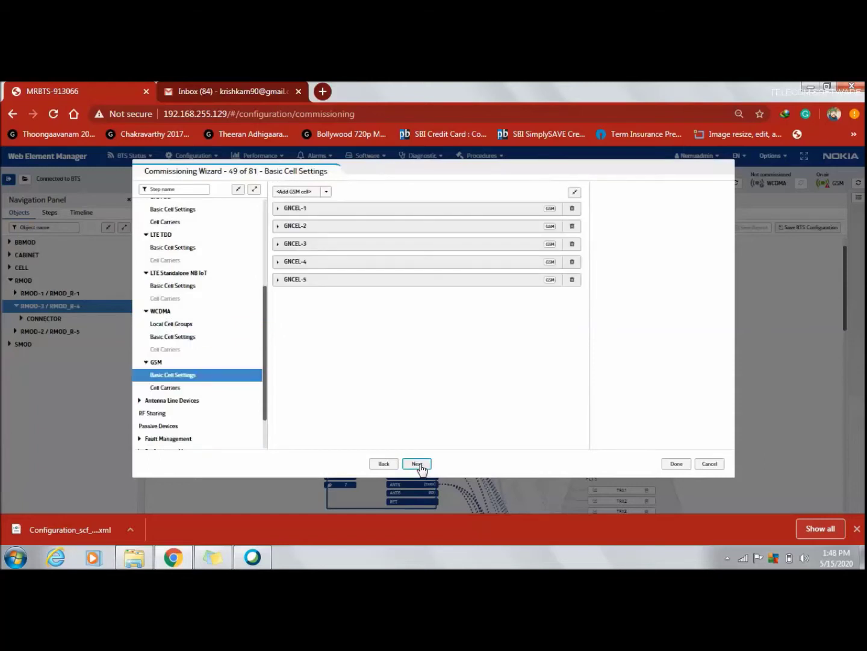
Step: For TRX-1 of GSM cell GNCEL-4, set ANT1 of FXEF RMOD-3 to None and ANT2 of AREA RMOD-2 to RX
left_click(449, 261)
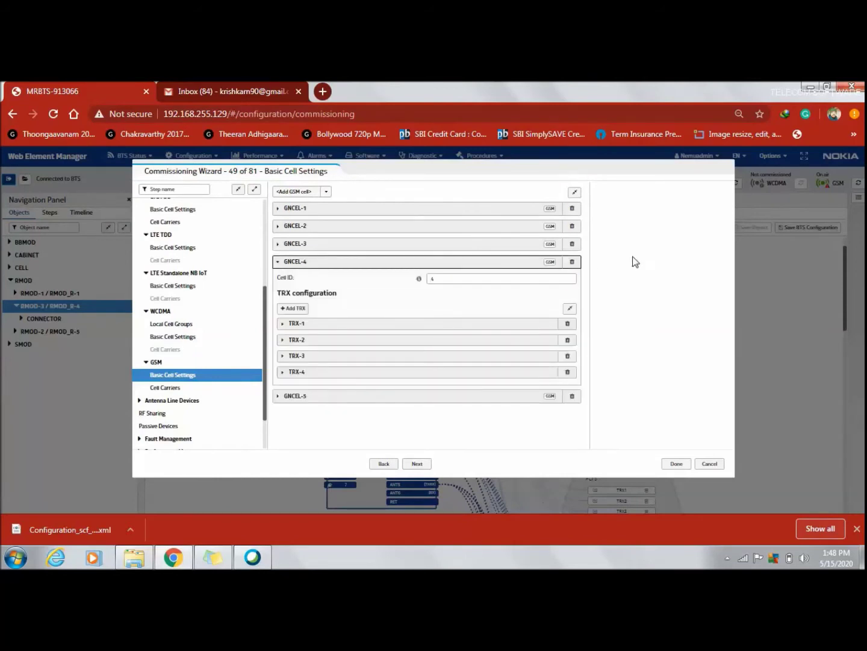
left_click(397, 329)
left_click(397, 329)
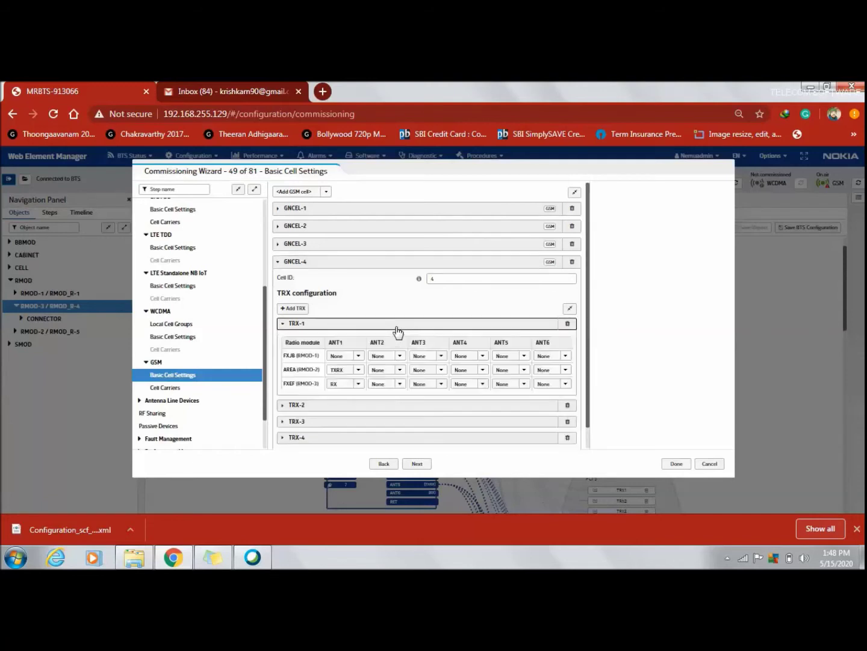
left_click_drag(590, 315, 591, 348)
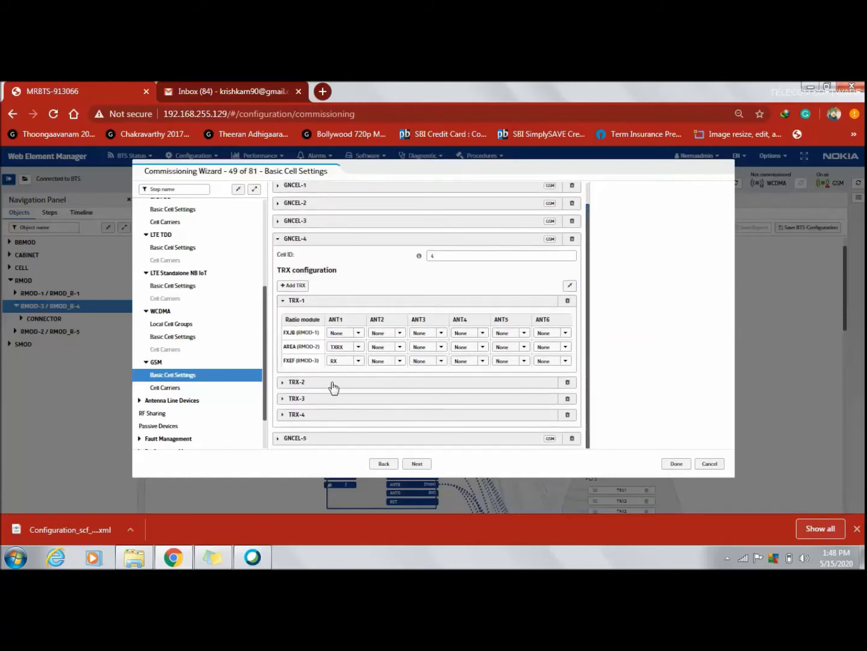
left_click(355, 362)
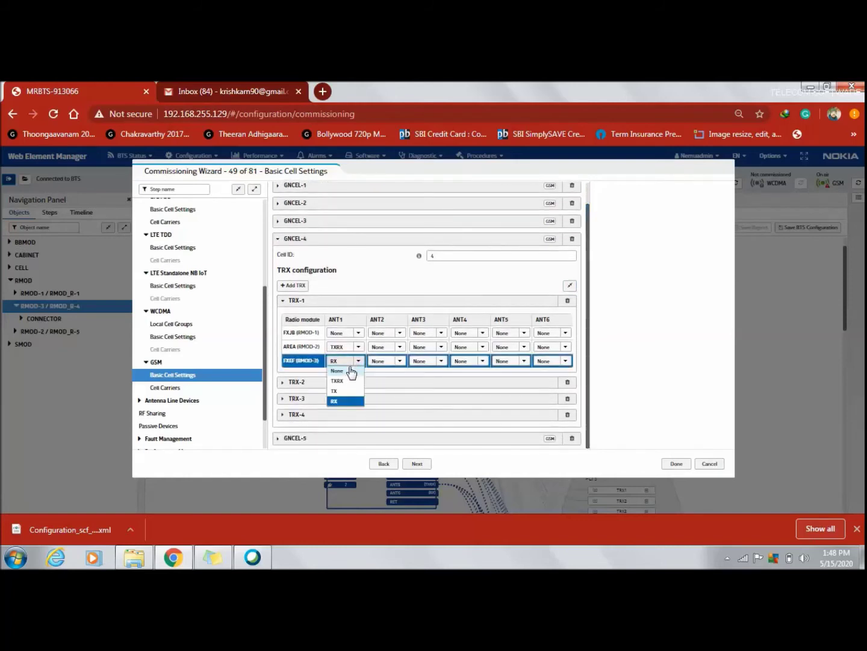
left_click(351, 369)
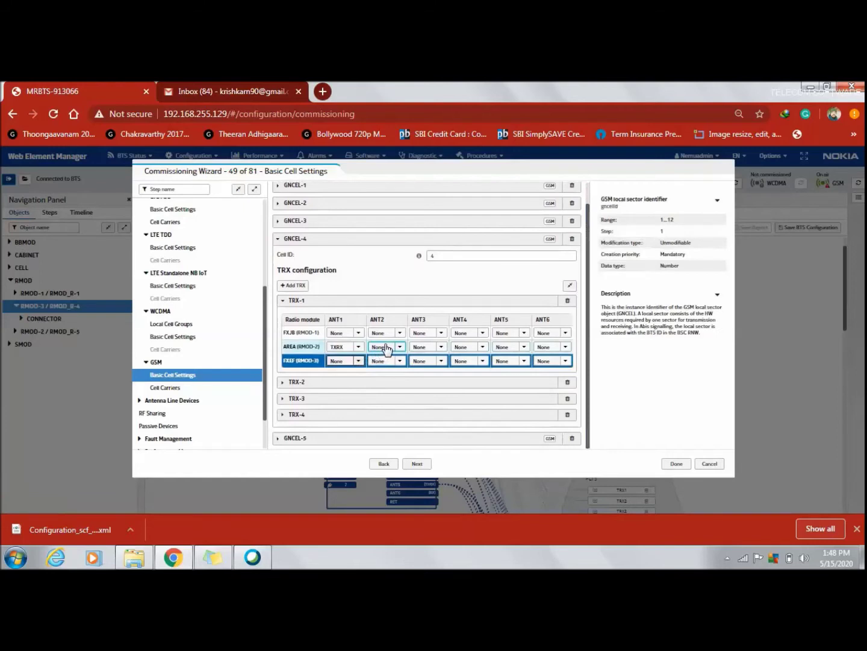
left_click(386, 348)
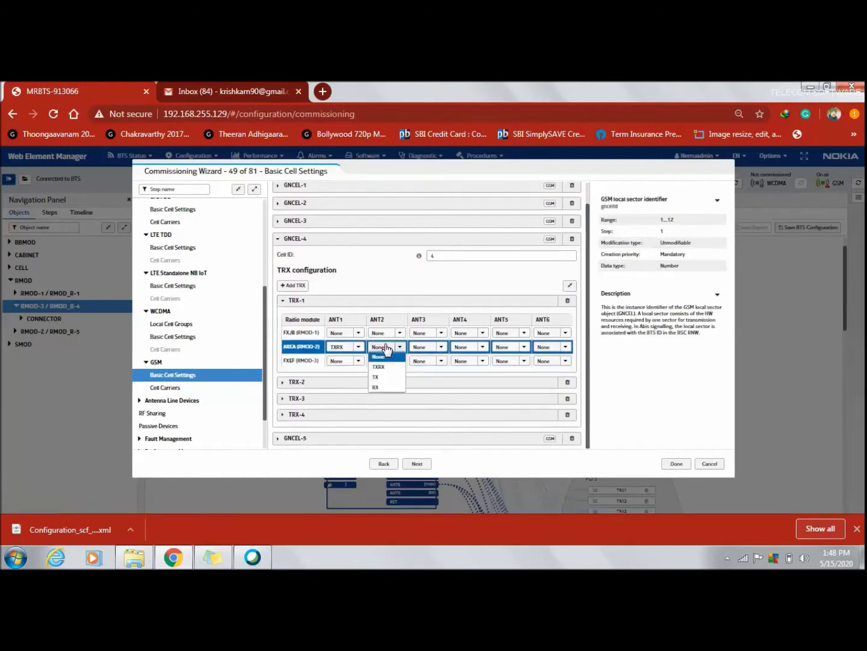
left_click(381, 387)
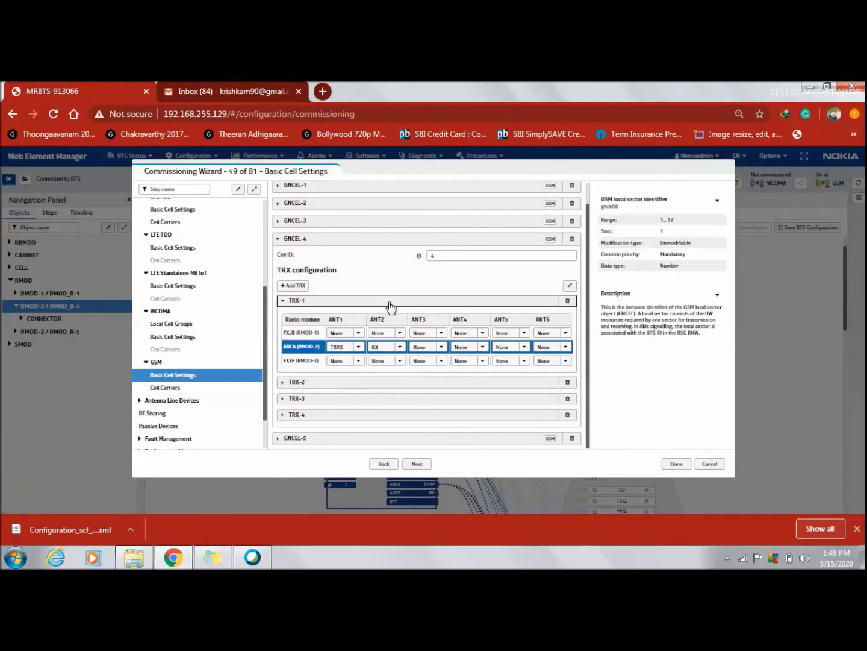
left_click(388, 302)
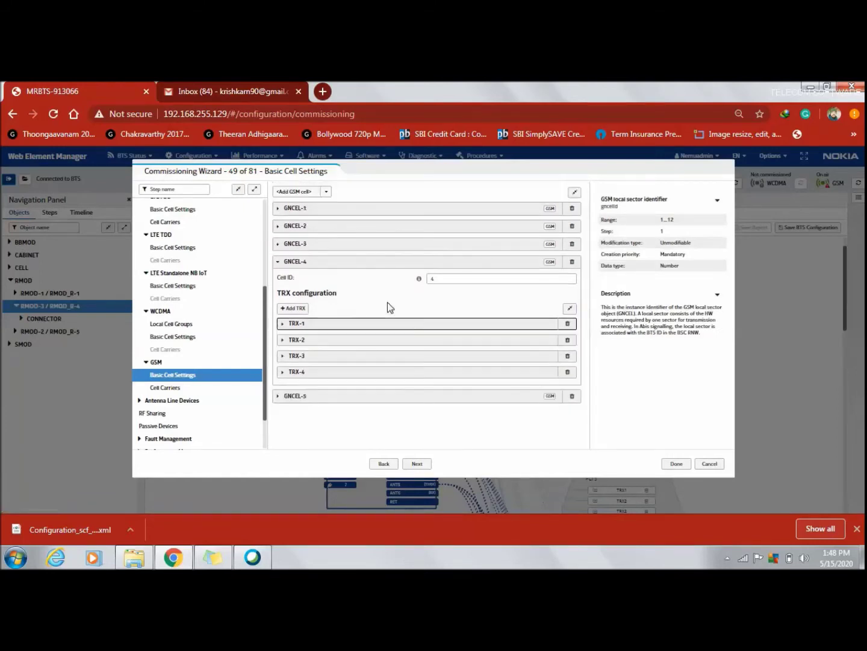
Step: For TRX-2 of GNCEL-4, set ANT1 of FXEF RMOD-3 to None and ANT2 of AREA RMOD-2 to TXRX
left_click(364, 343)
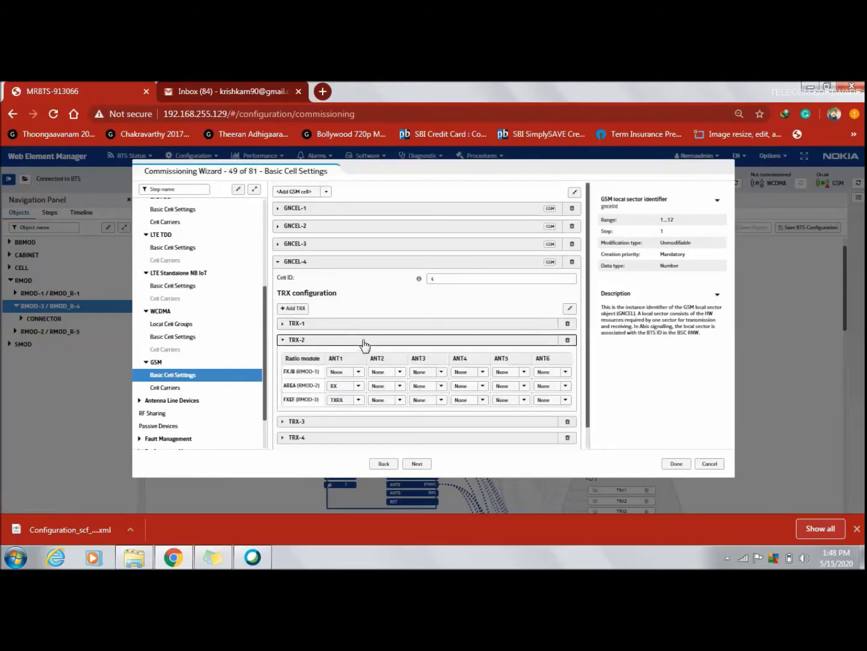
left_click(355, 400)
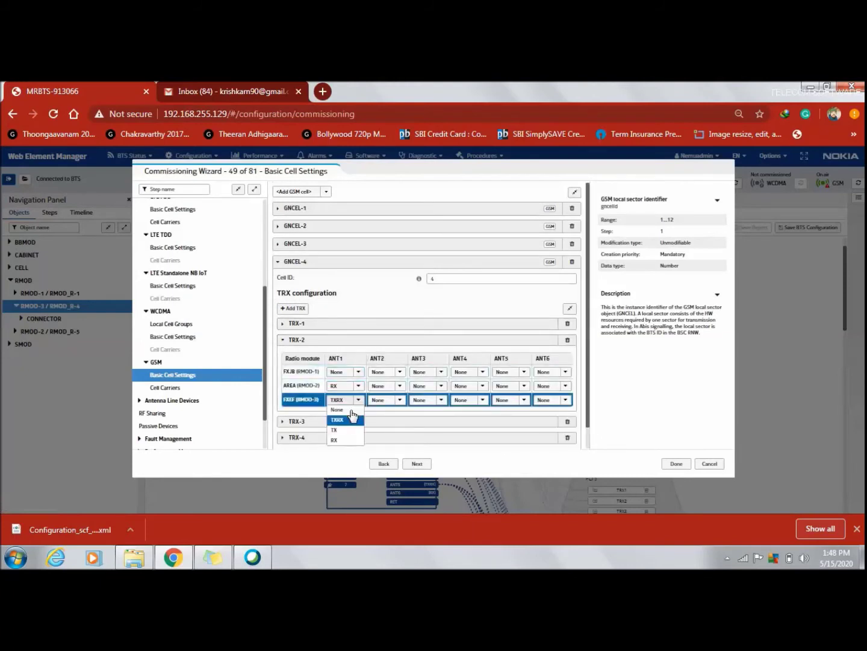
left_click(372, 393)
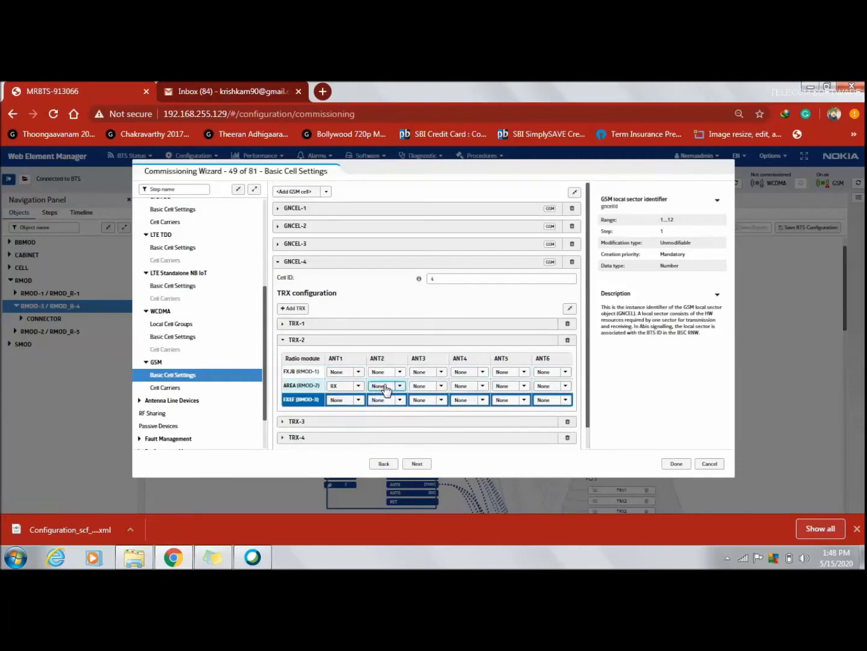
left_click(386, 387)
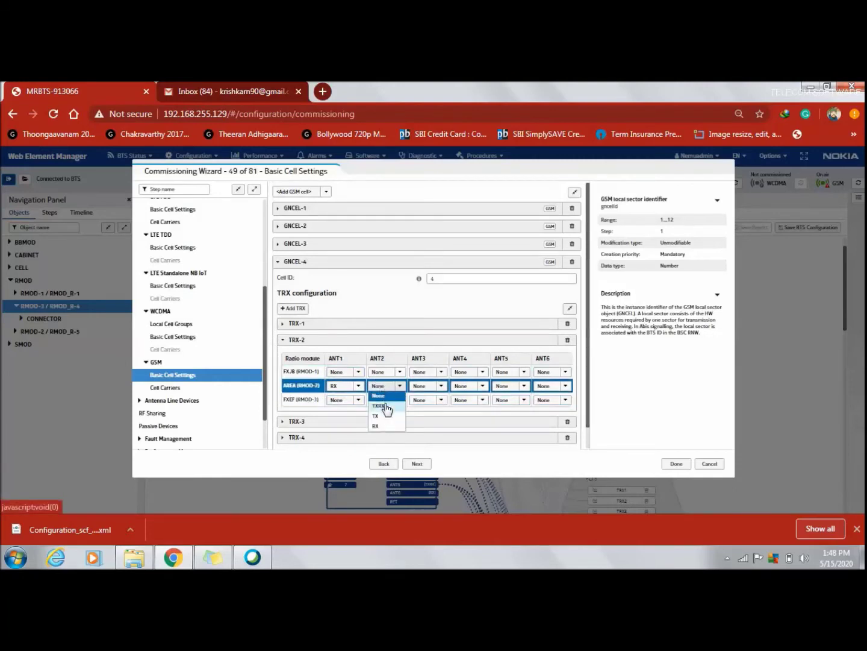
left_click(385, 408)
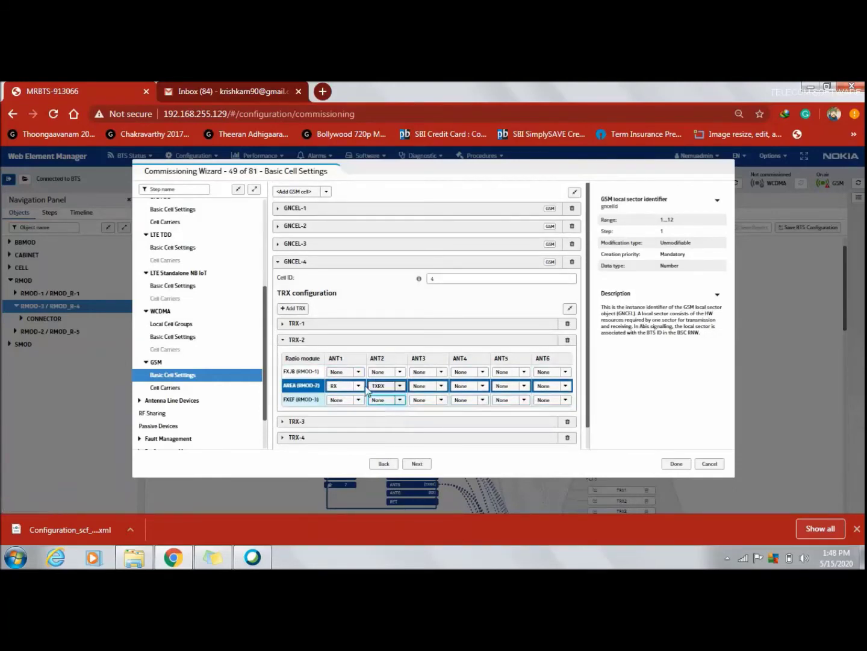
left_click(366, 342)
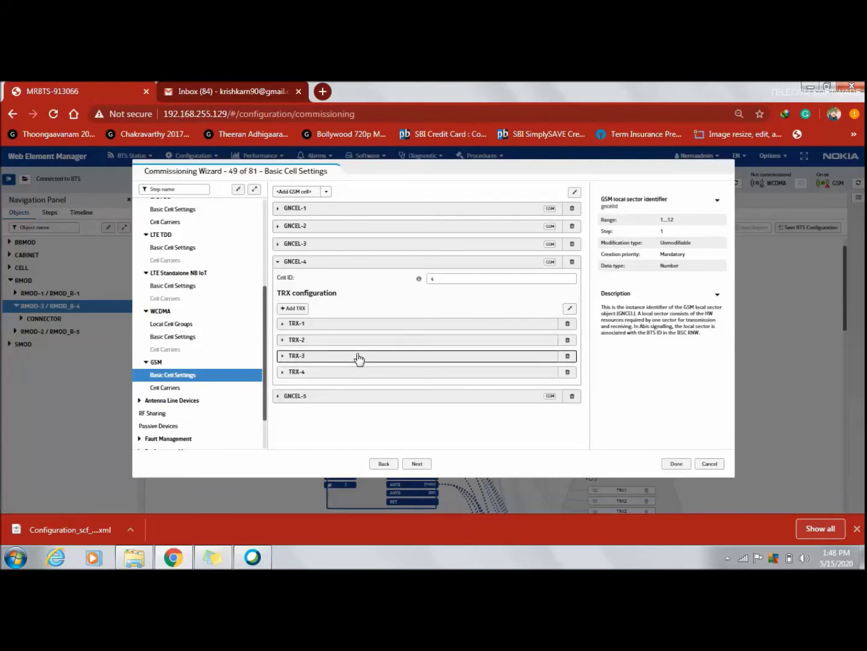
Step: For TRX-3 of GNCEL-4, set ANT1 of FXEF RMOD-3 to None and ANT2 of AREA RMOD-2 to RX
left_click(359, 356)
left_click(355, 416)
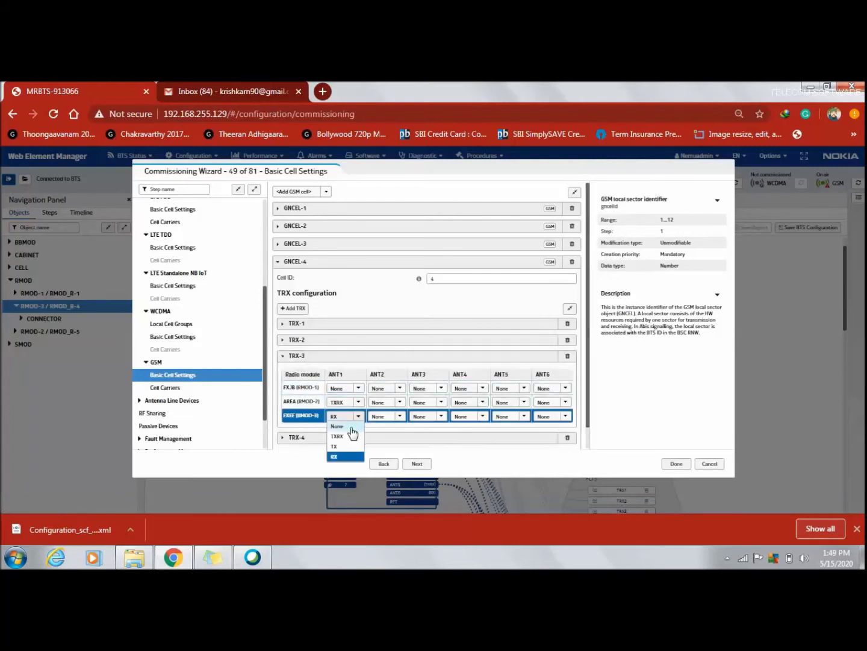
left_click(352, 426)
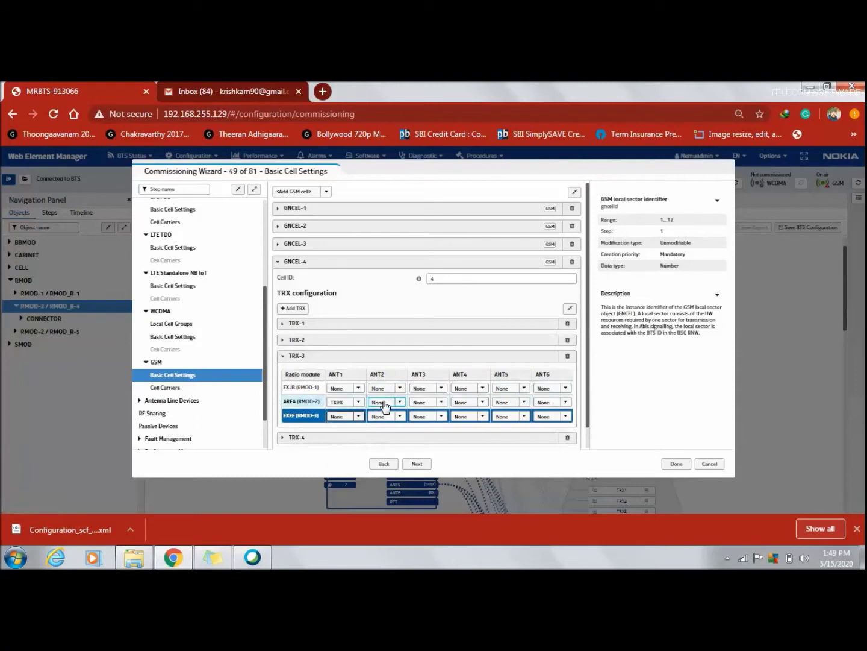
left_click(383, 405)
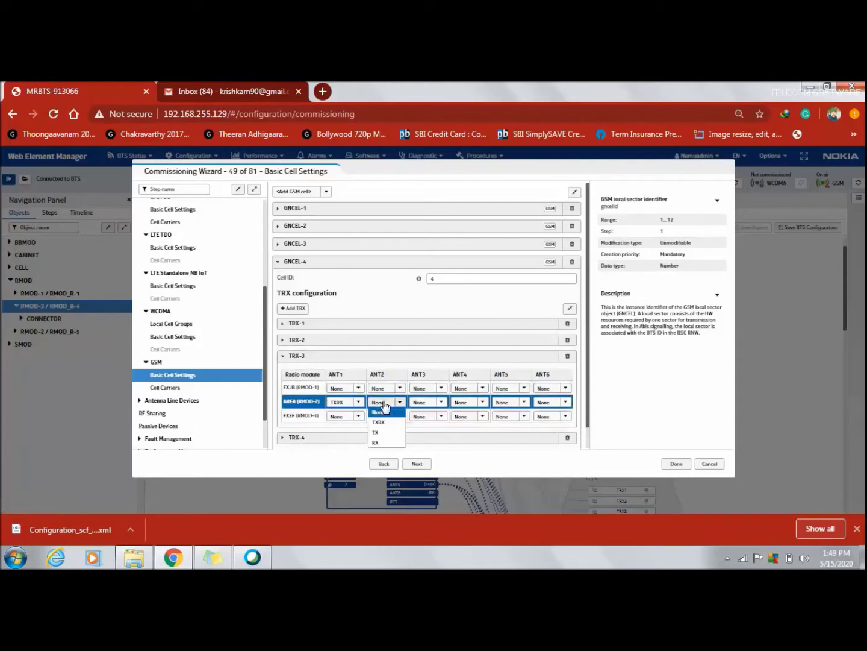
left_click(381, 443)
left_click(389, 357)
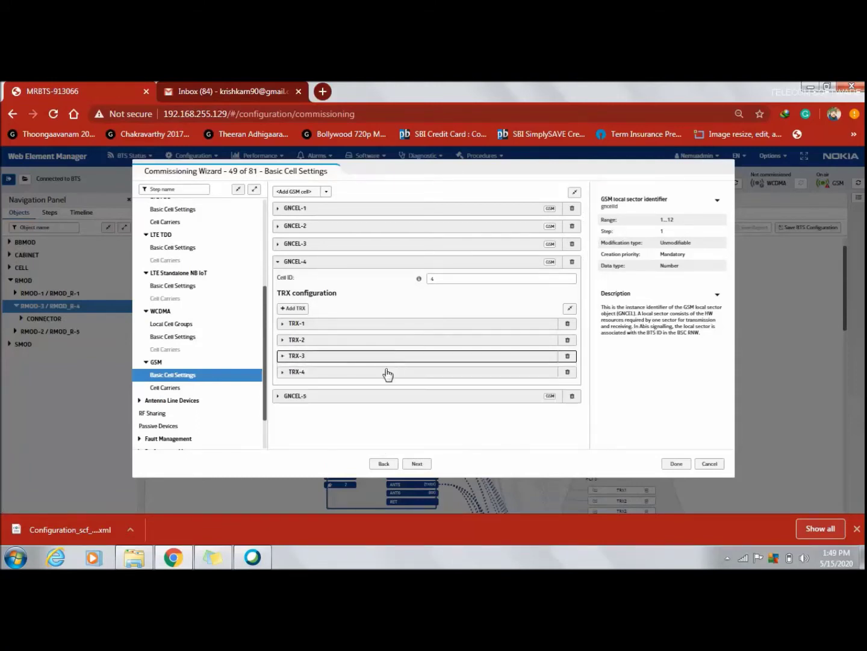
Step: For TRX-4 of GNCEL-4, set ANT1 of FXEF RMOD-3 to None and ANT2 of AREA RMOD-2 to TXRX, and collapse the cell
left_click(388, 374)
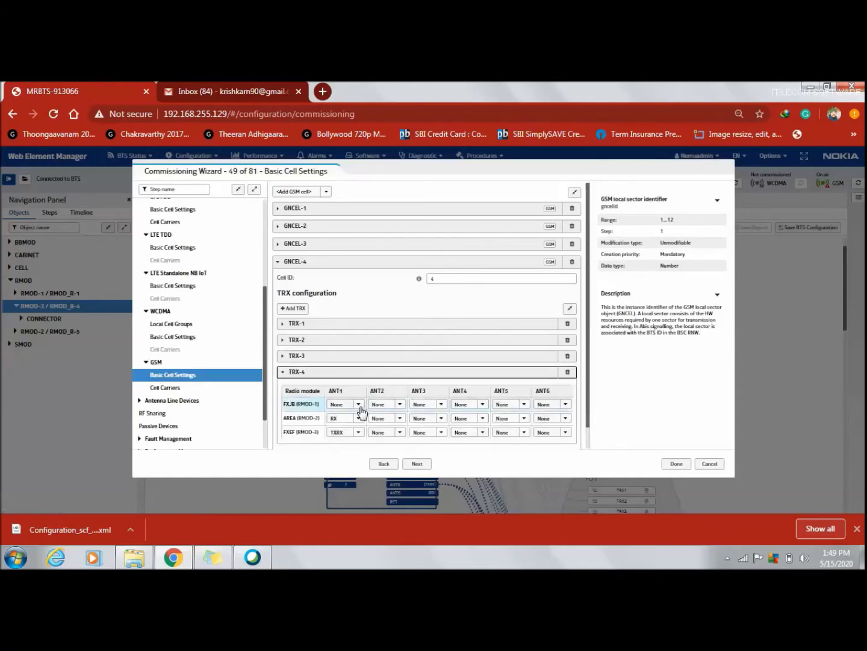
left_click(358, 433)
left_click(358, 433)
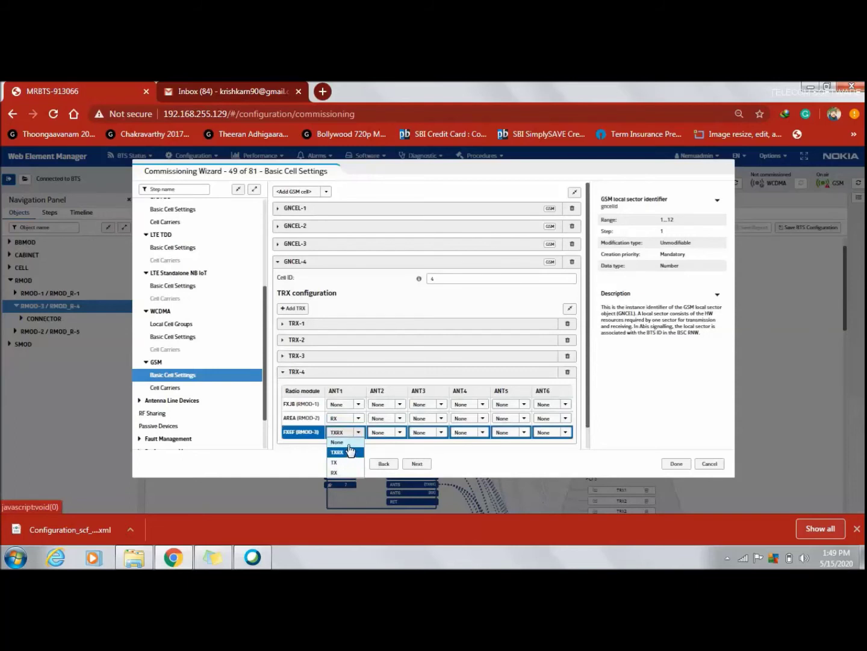
left_click(393, 418)
left_click(395, 418)
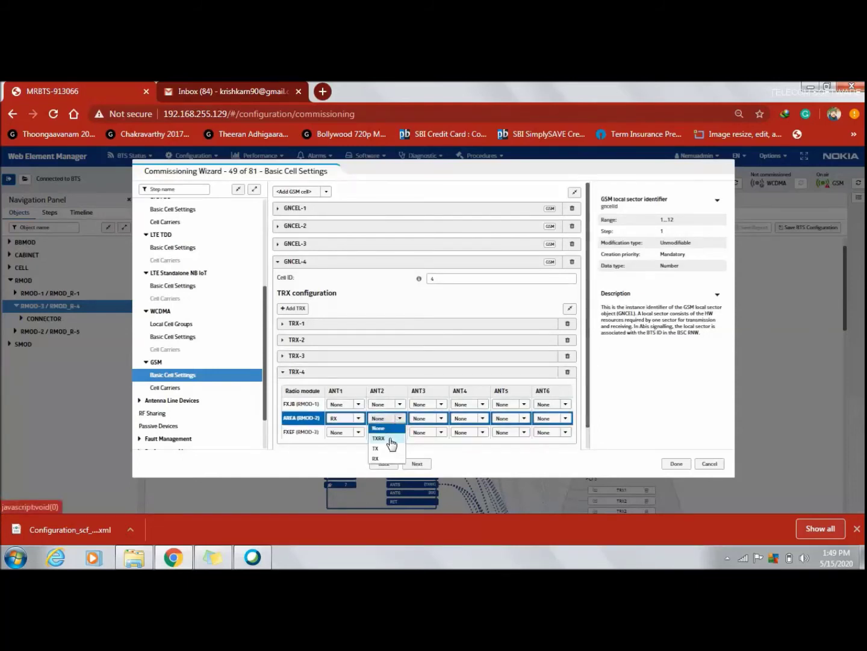
left_click(385, 439)
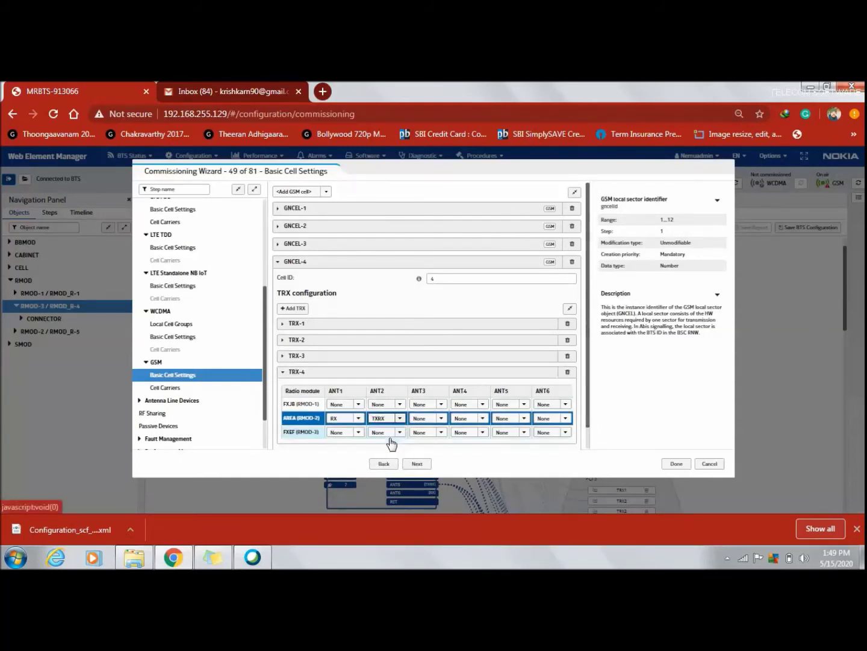
left_click(415, 372)
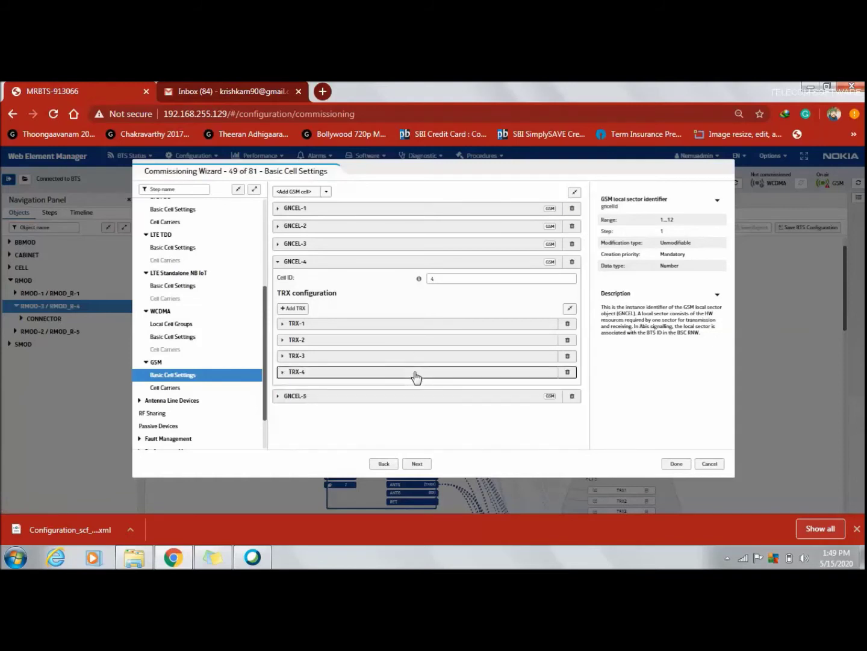
left_click(362, 265)
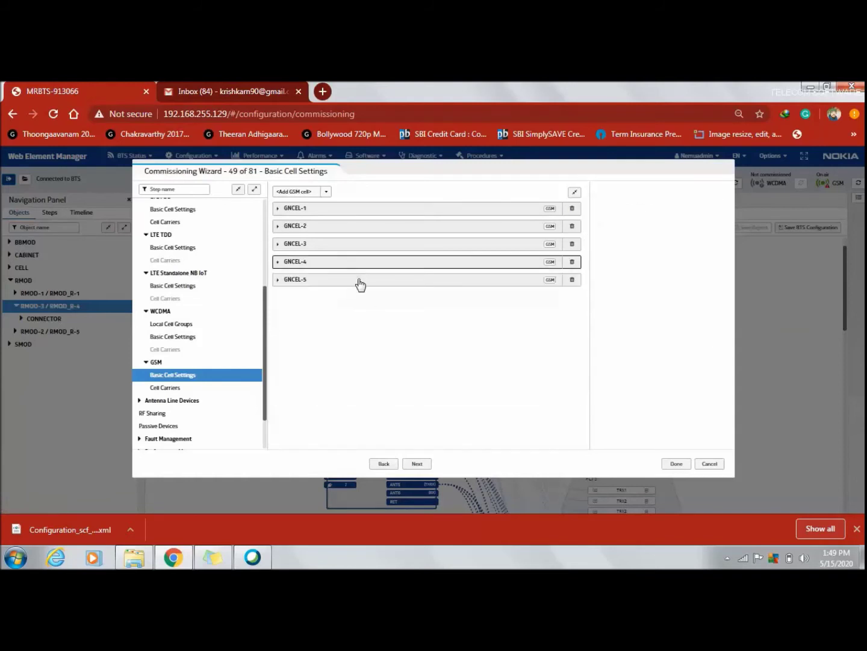
Step: For TRX-1 of GSM cell GNCEL-5, set ANT5 of FXEF RMOD-3 to None and ANT6 of AREA RMOD-2 to RX
left_click(359, 281)
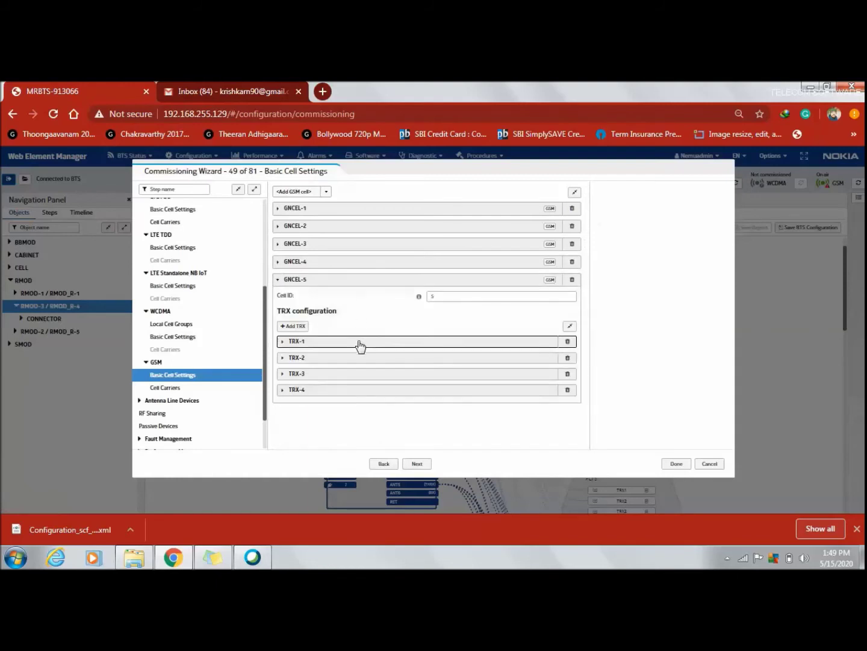
left_click(359, 342)
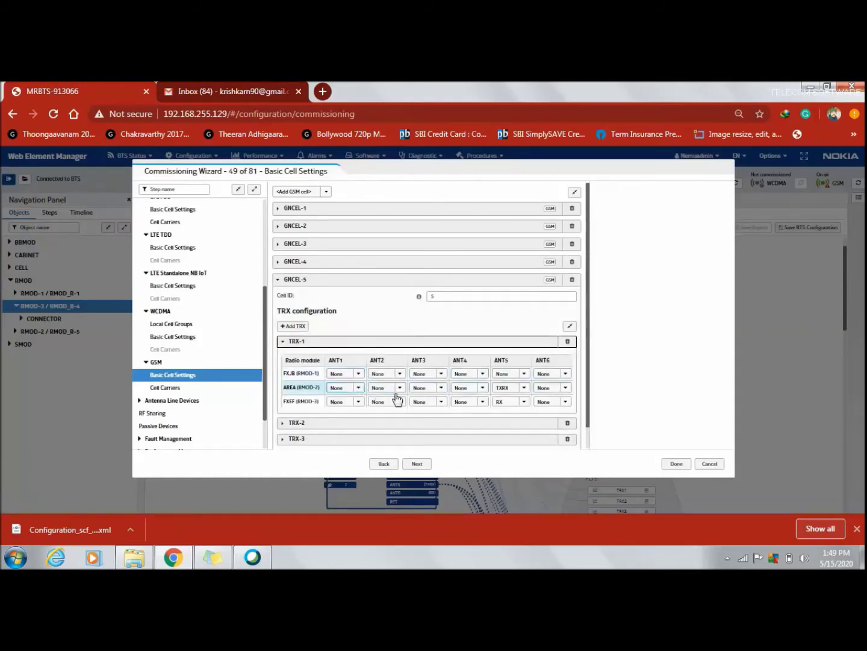
left_click(523, 401)
left_click(523, 401)
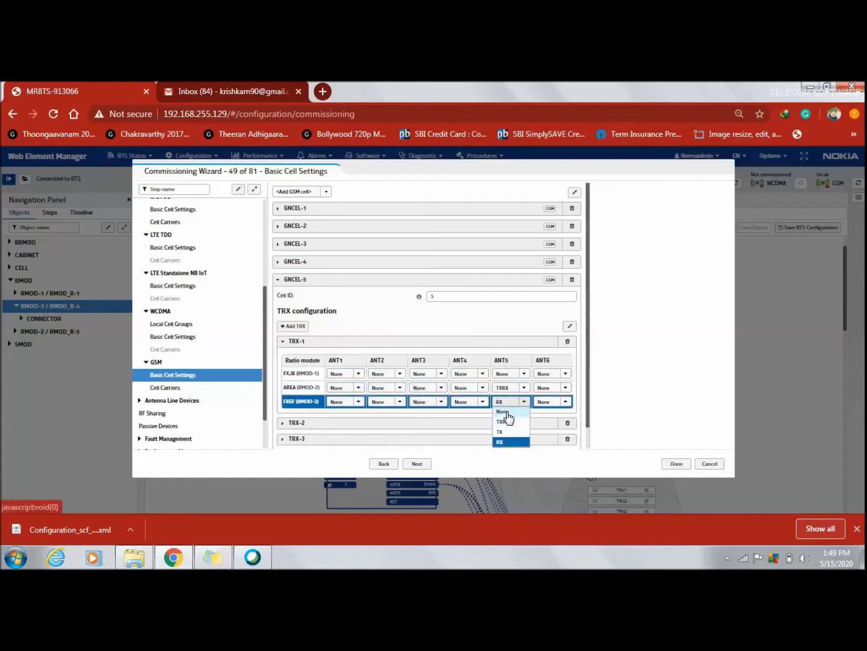
left_click(550, 388)
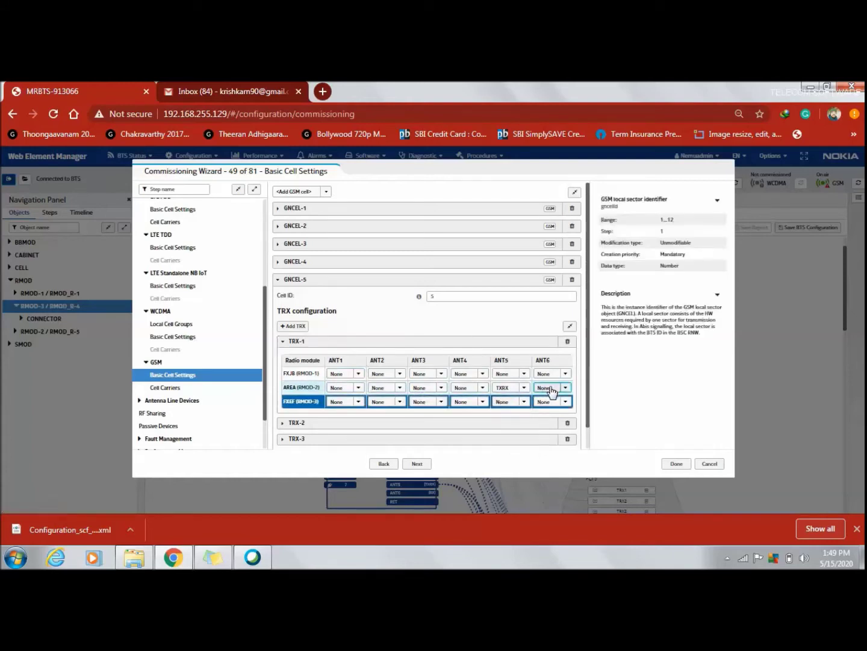
left_click(550, 388)
left_click(544, 428)
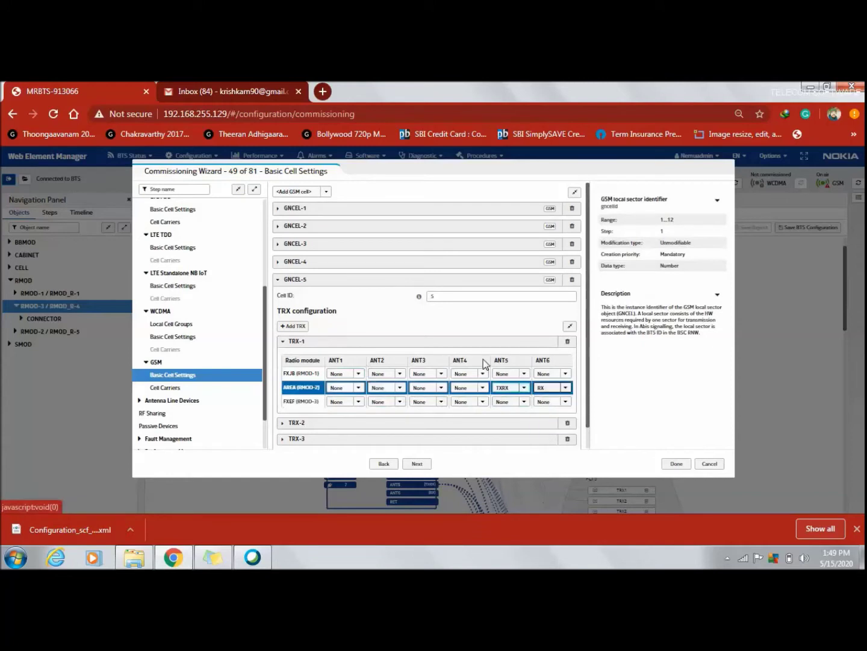
left_click(477, 343)
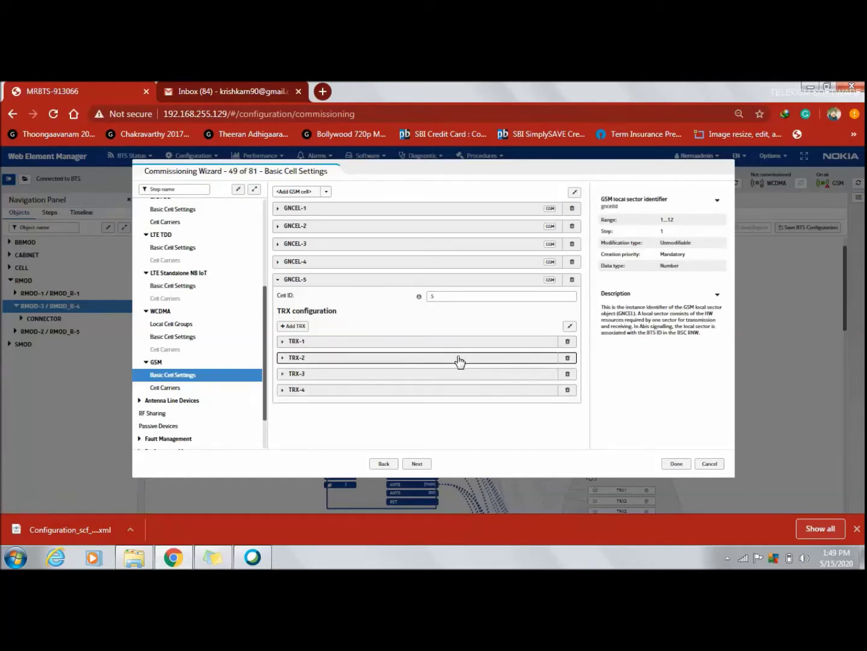
Step: For TRX-2 of GNCEL-5, set ANT5 of FXEF RMOD-3 to None and ANT6 of AREA RMOD-2 to TXRX
left_click(454, 361)
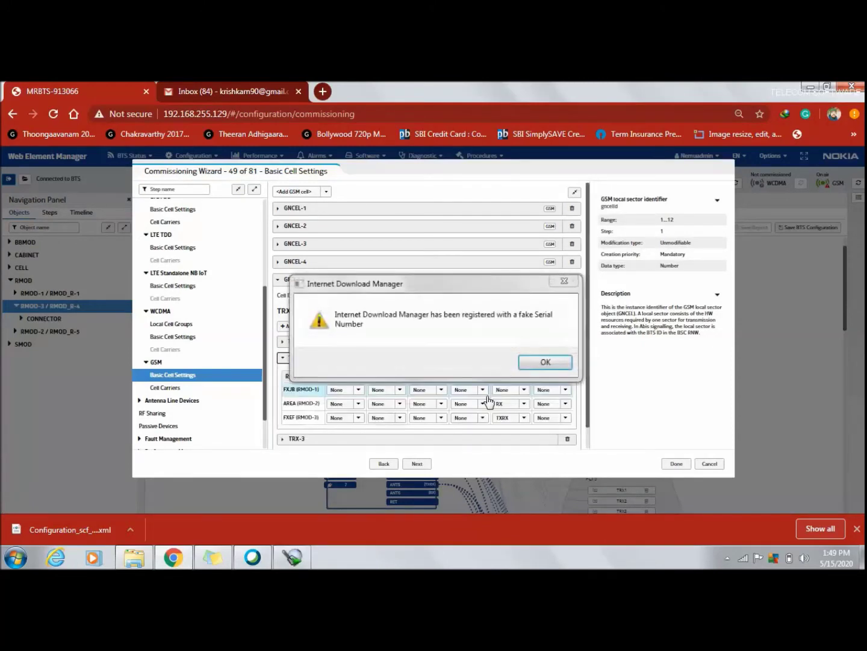
left_click(569, 285)
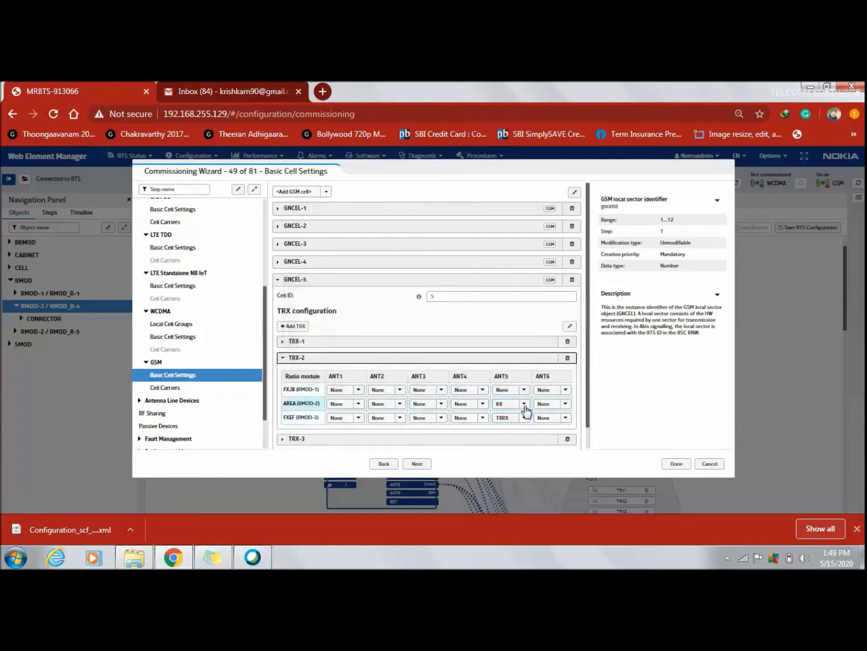
left_click(523, 419)
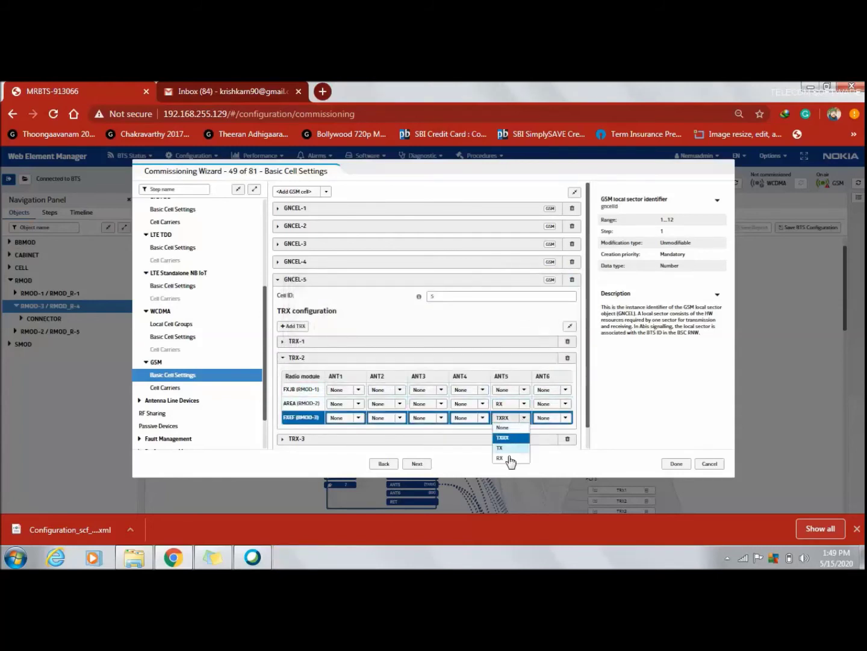
left_click(505, 428)
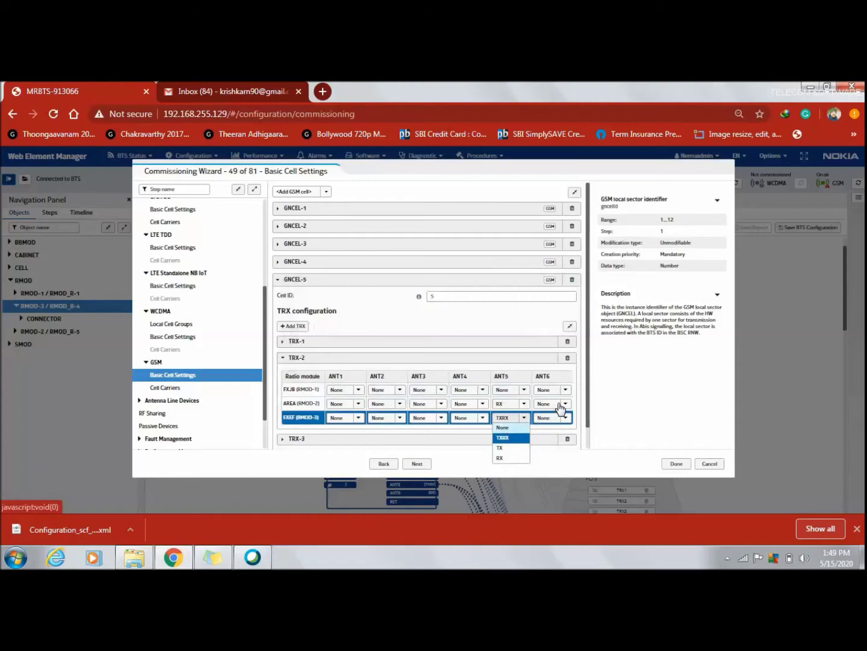
left_click(560, 409)
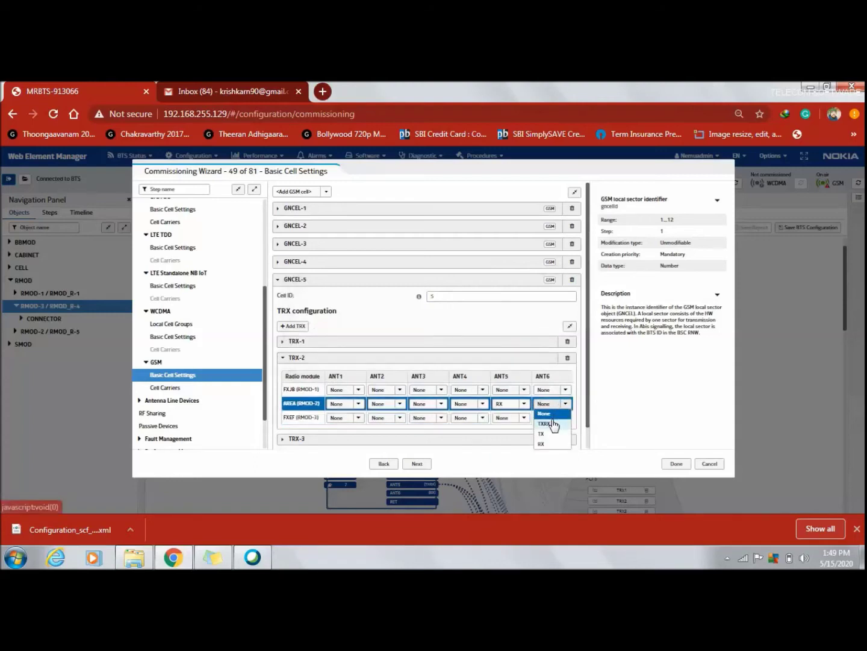
left_click(547, 424)
left_click(457, 359)
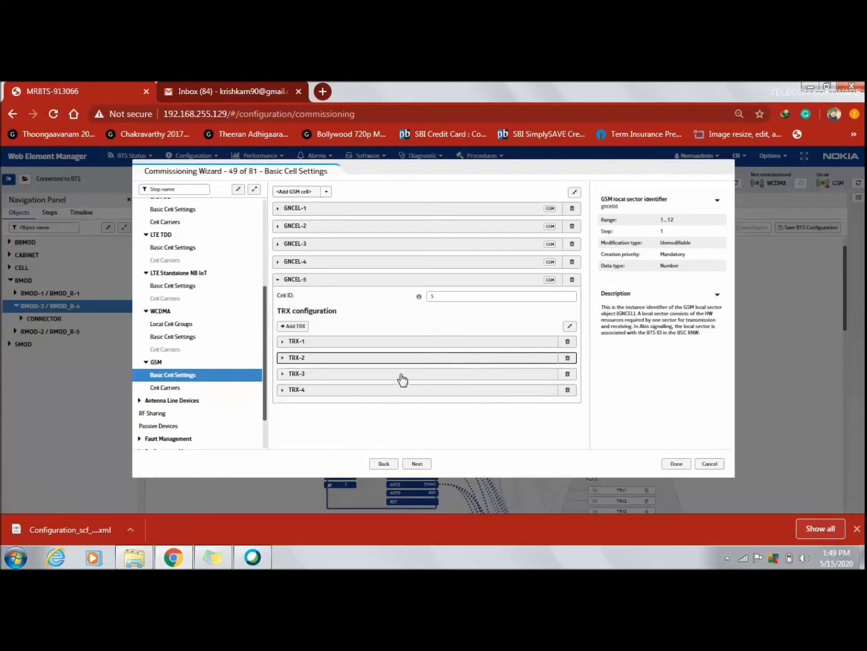
Step: For TRX-3 of GNCEL-5, set ANT5 of FXEF RMOD-3 to None and ANT6 of AREA RMOD-2 to RX
left_click(403, 374)
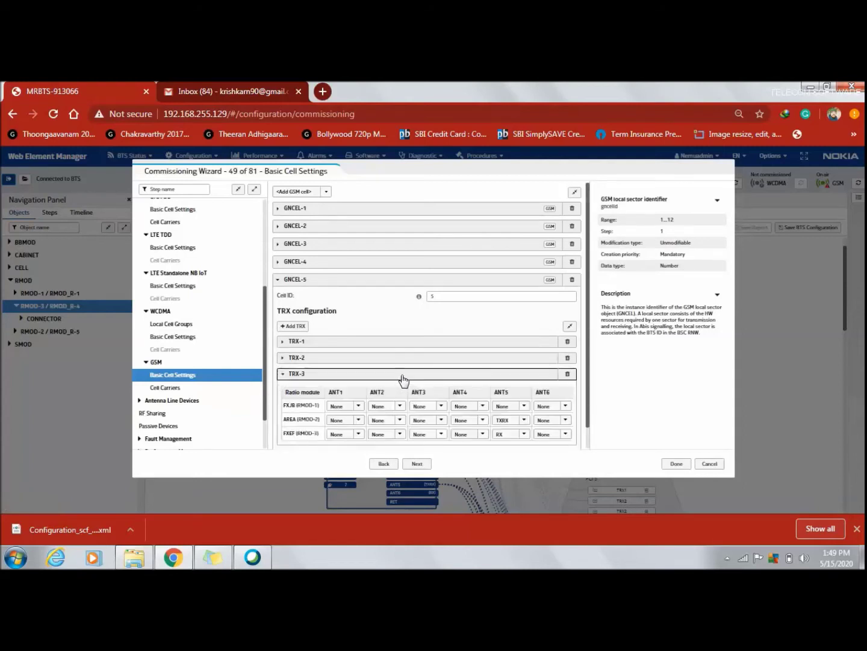
left_click(513, 434)
left_click(515, 434)
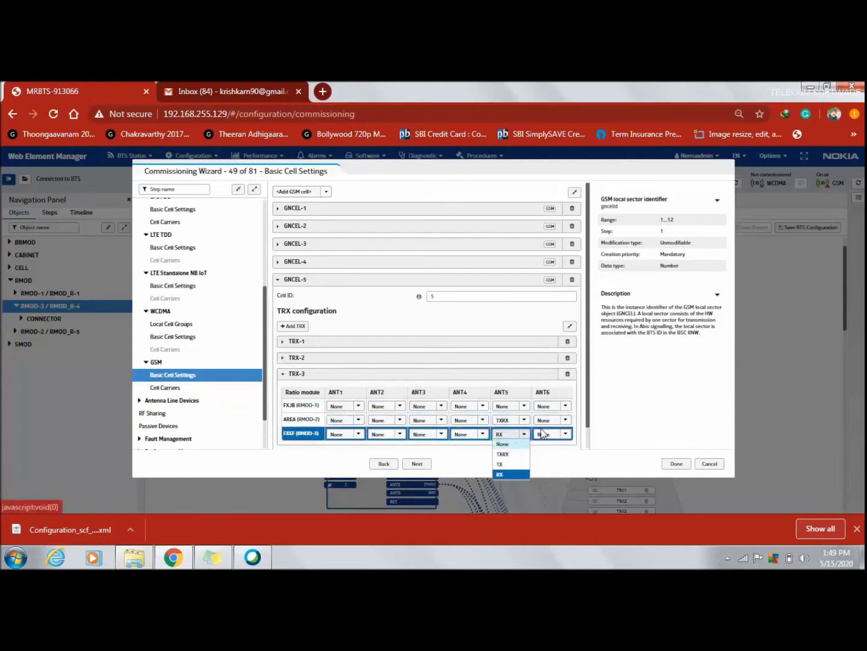
left_click(519, 444)
left_click(559, 420)
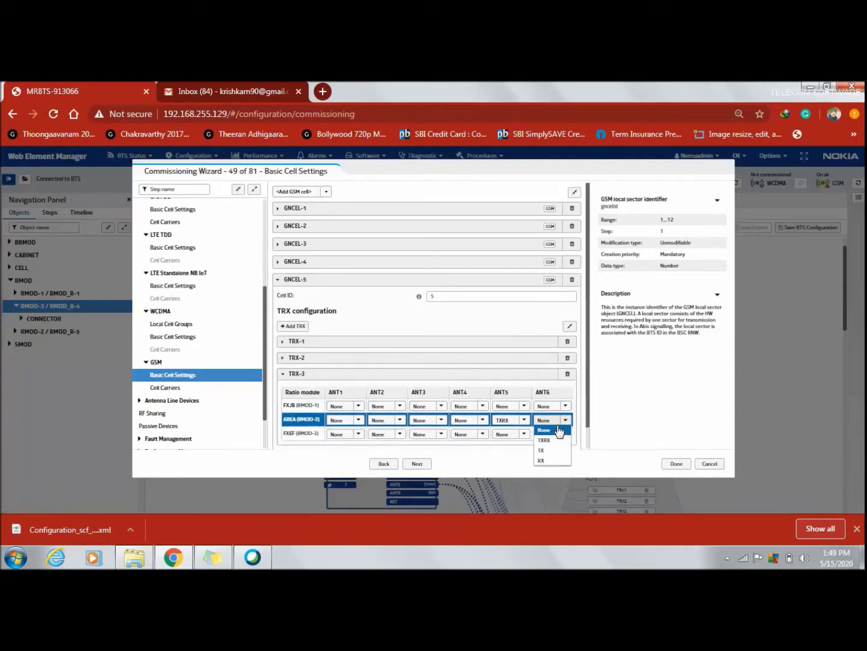
left_click(546, 461)
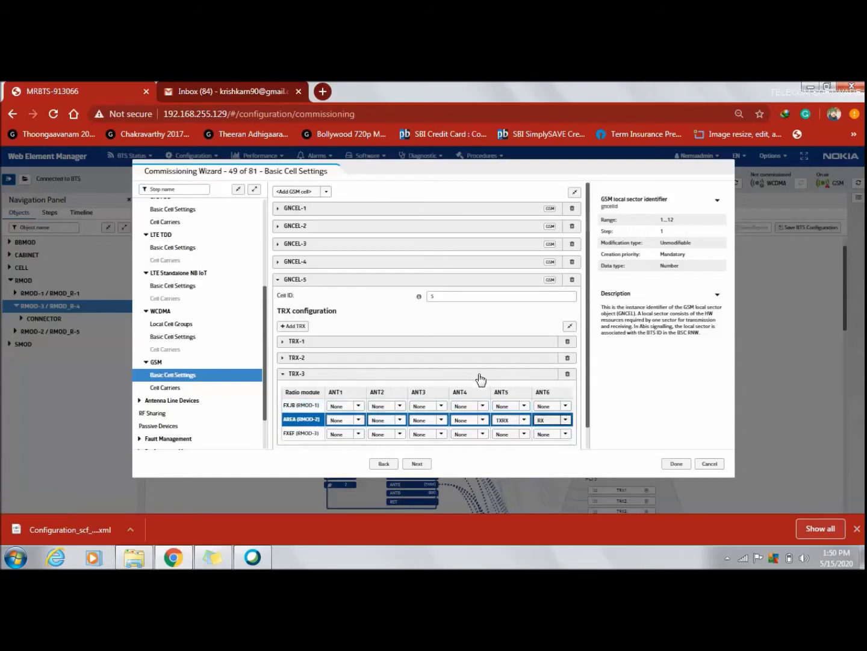
left_click(480, 378)
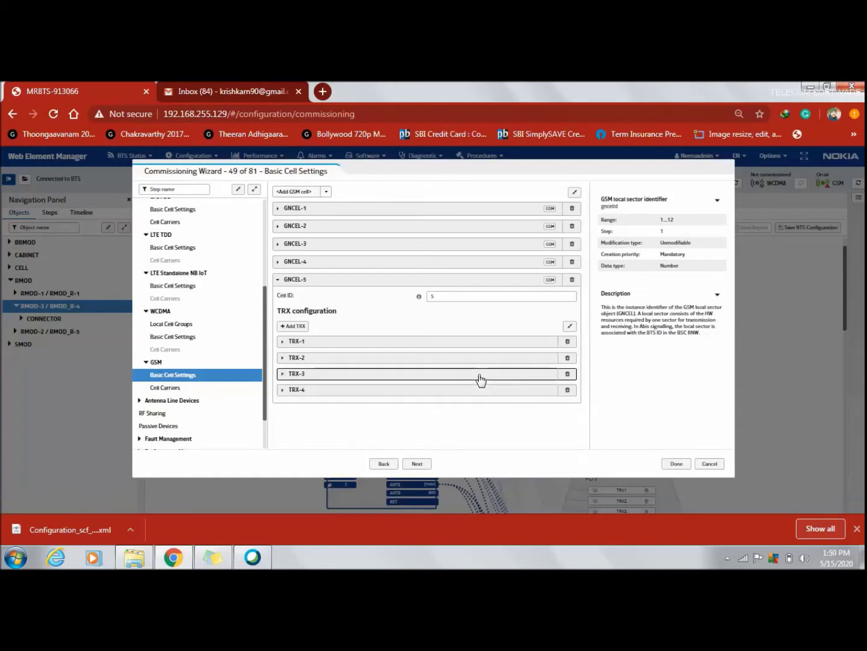
Step: For TRX-4 of GNCEL-5, set ANT5 of FXEF RMOD-3 to None and ANT6 of AREA RMOD-2 to TXRX
left_click(453, 396)
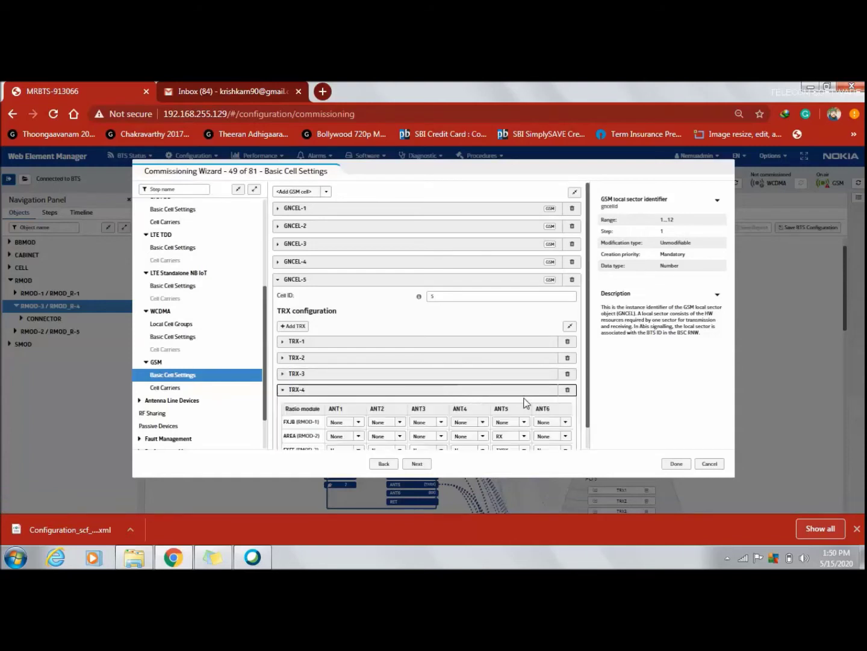
scroll(585, 394, "down", 1)
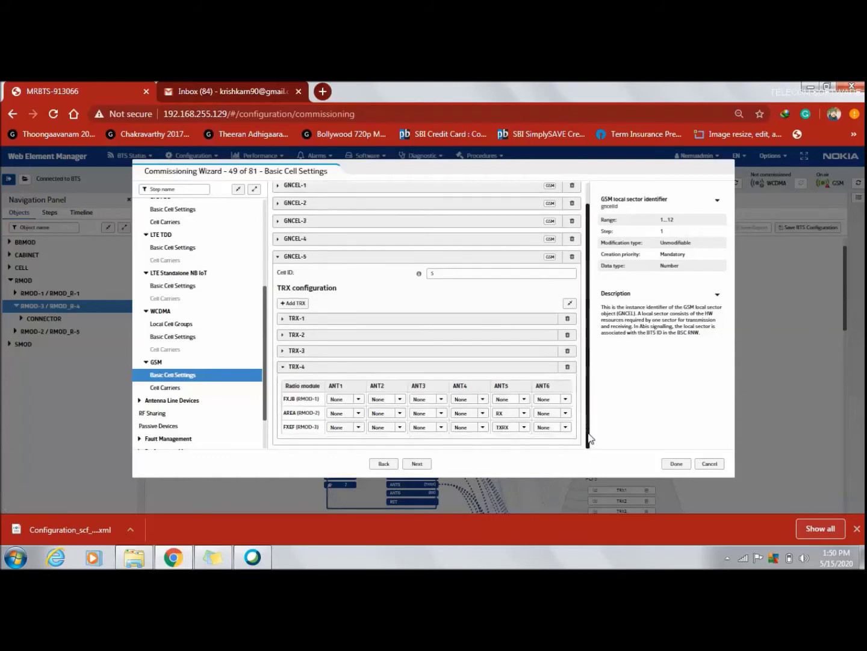
left_click(523, 427)
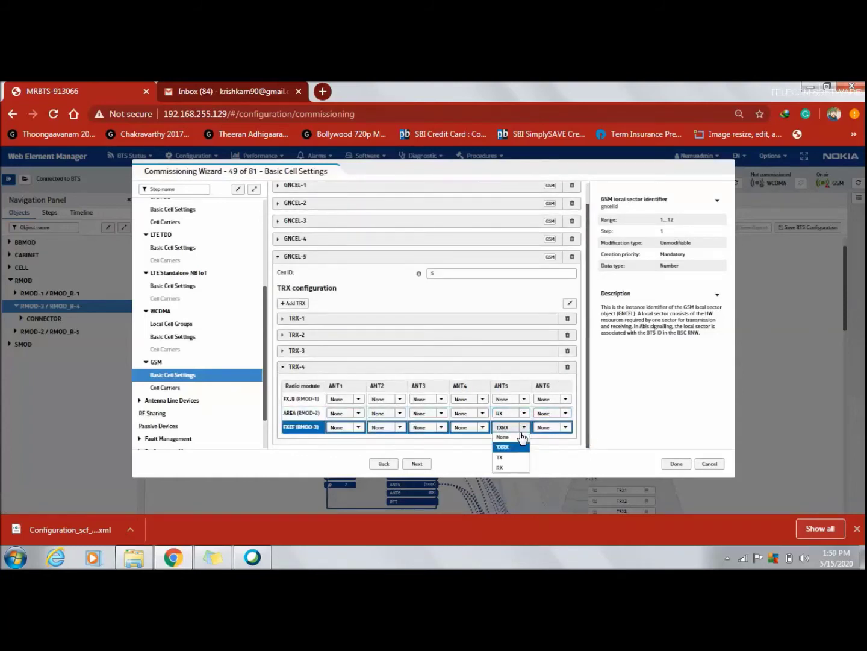
left_click(560, 414)
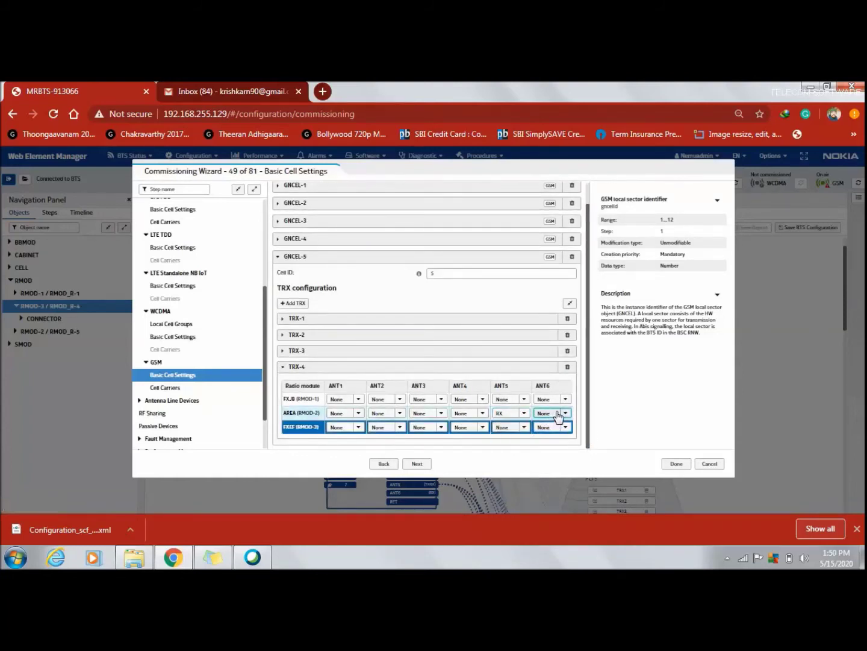
left_click(559, 414)
left_click(548, 433)
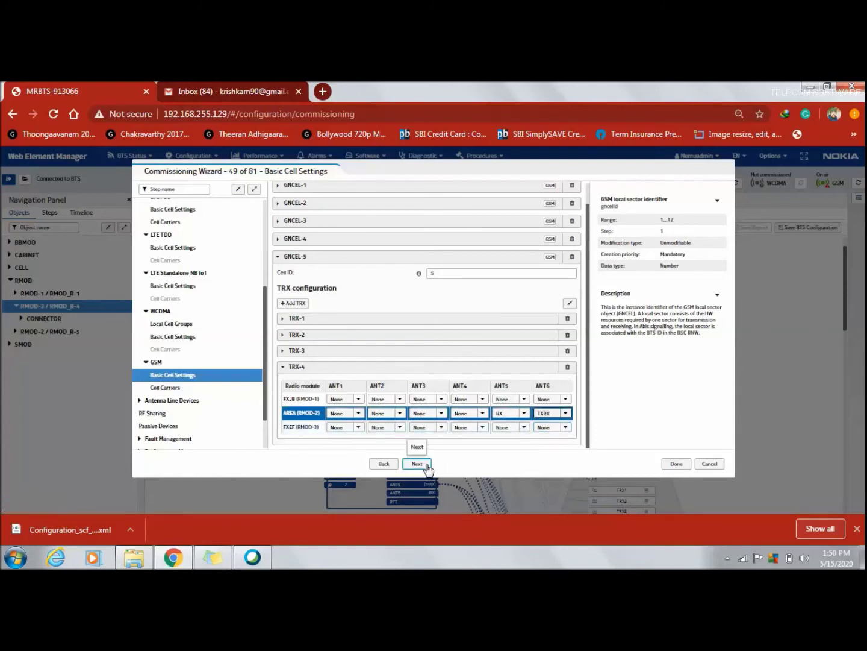
left_click(451, 366)
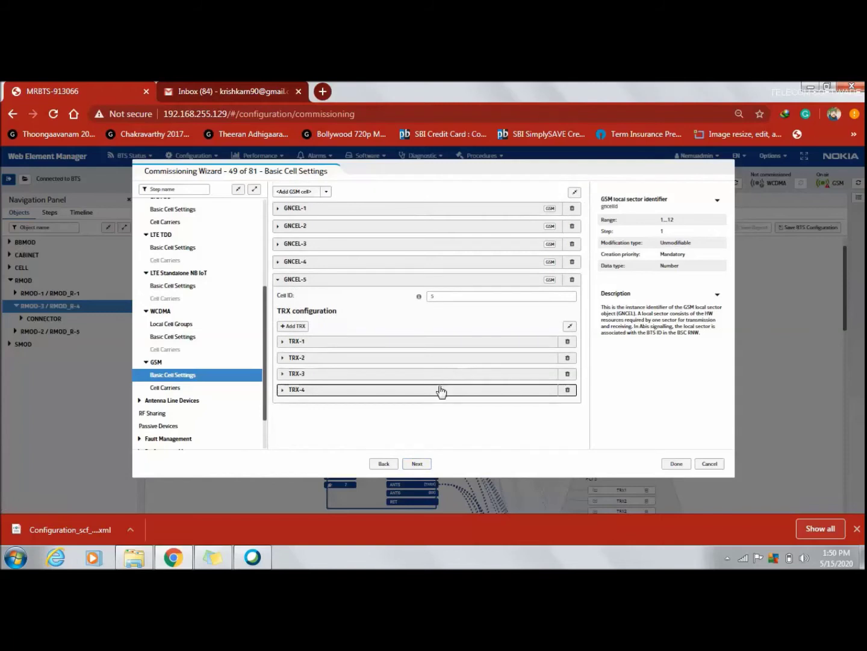
Step: Advance to the GSM cell carriers, finish the commissioning wizard and validate the plan
left_click(421, 464)
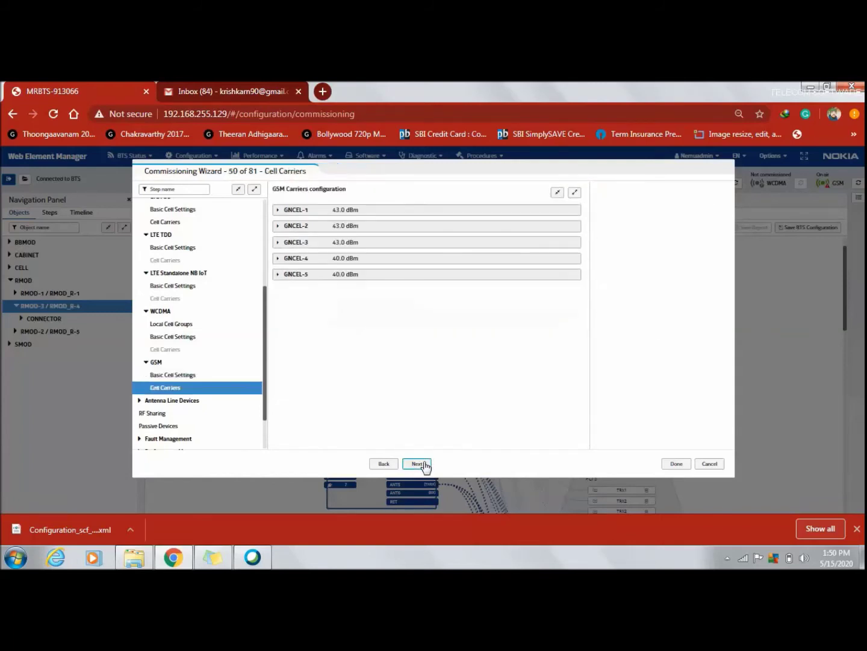
left_click(675, 464)
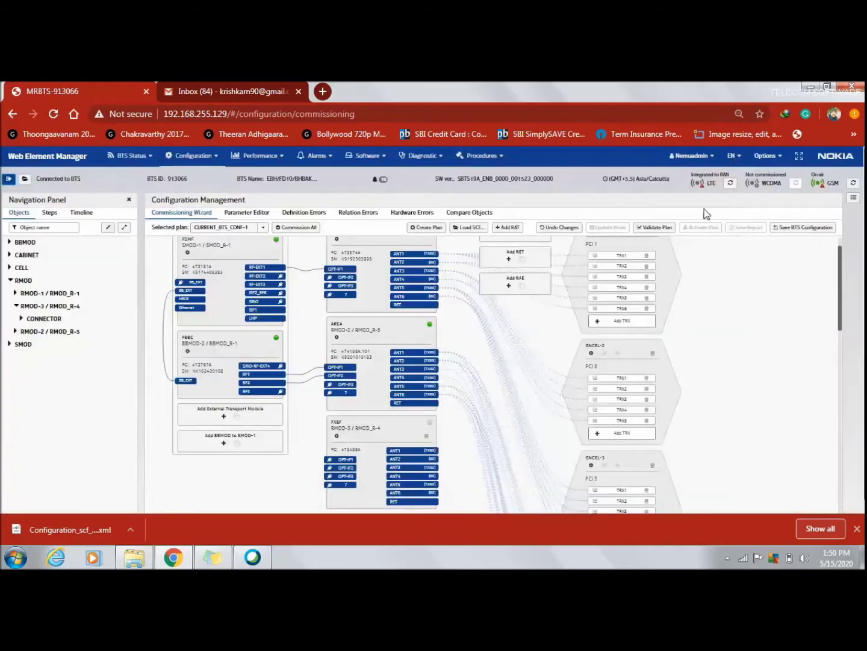
left_click(661, 227)
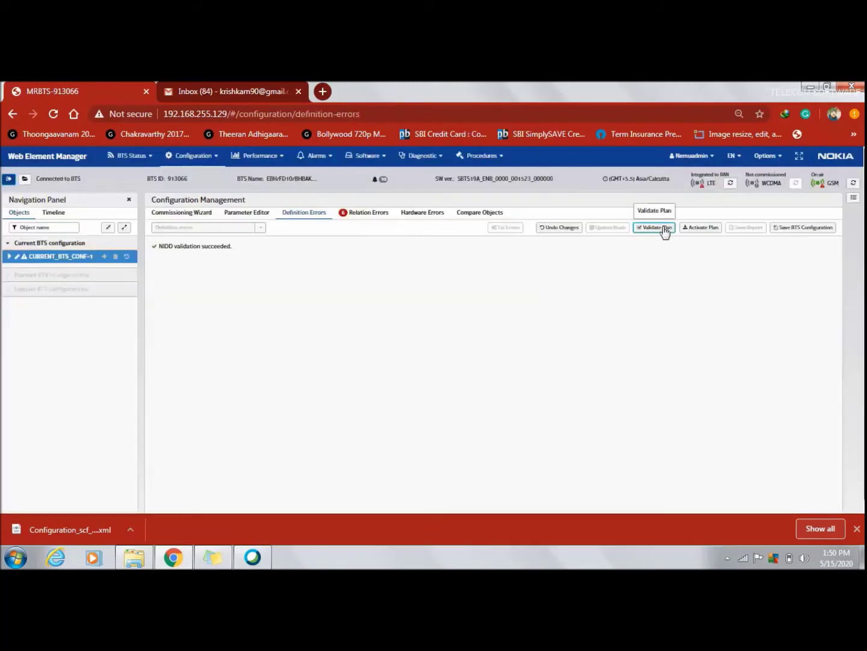
Step: Activate the CURRENT_BTS_CONF-1 plan on the BTS despite its validation errors, accepting the GSM RAT reset
left_click(691, 229)
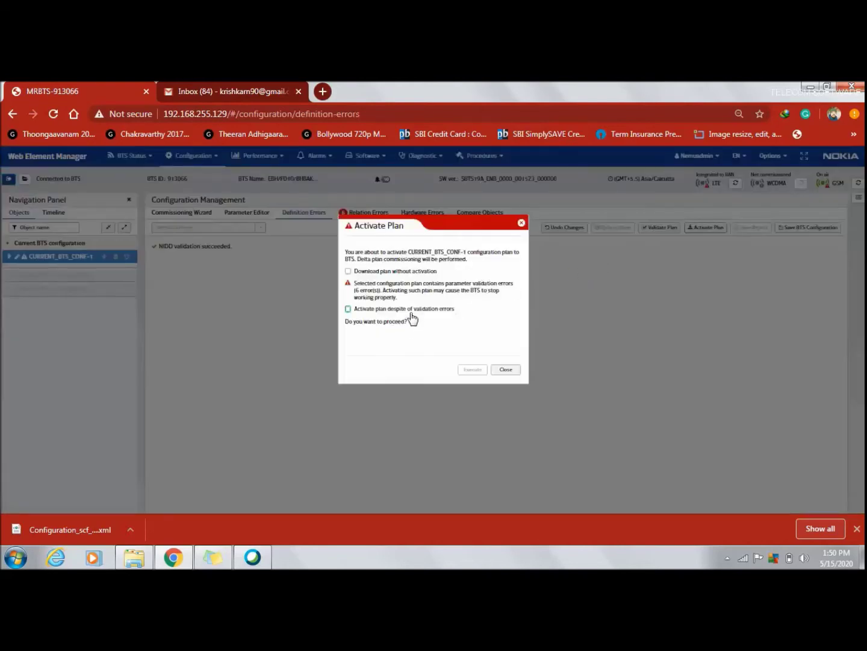
left_click(472, 370)
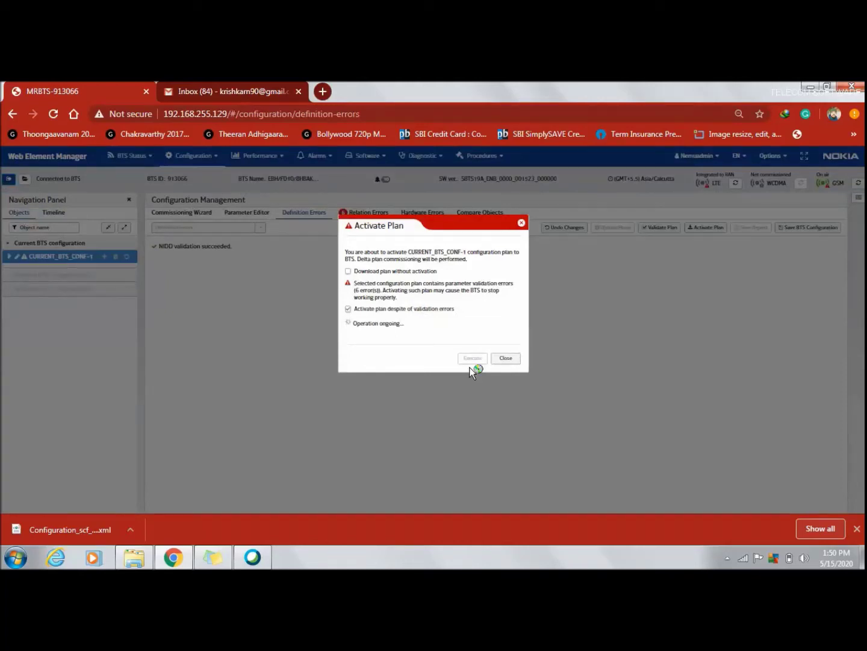
left_click(728, 560)
left_click(727, 560)
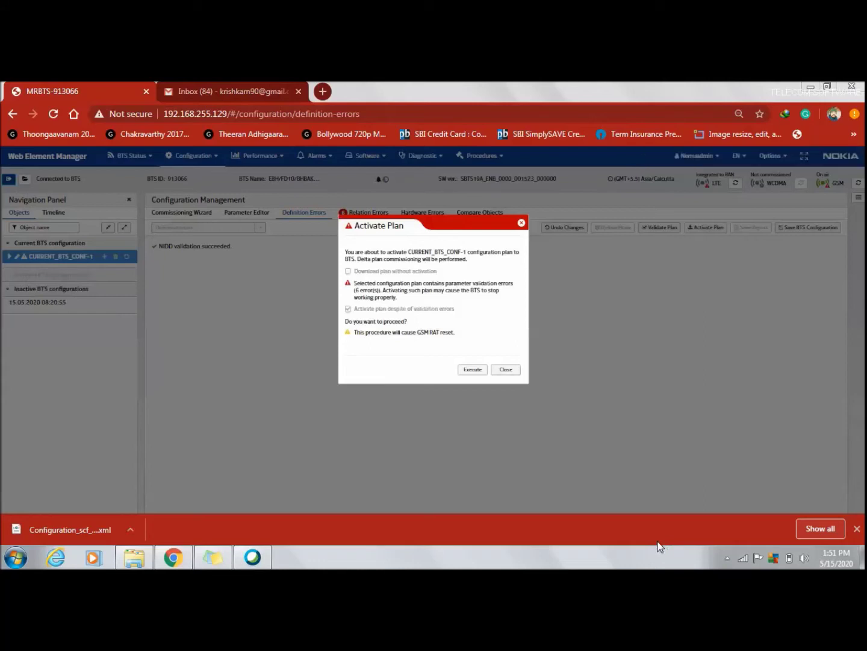
left_click(472, 370)
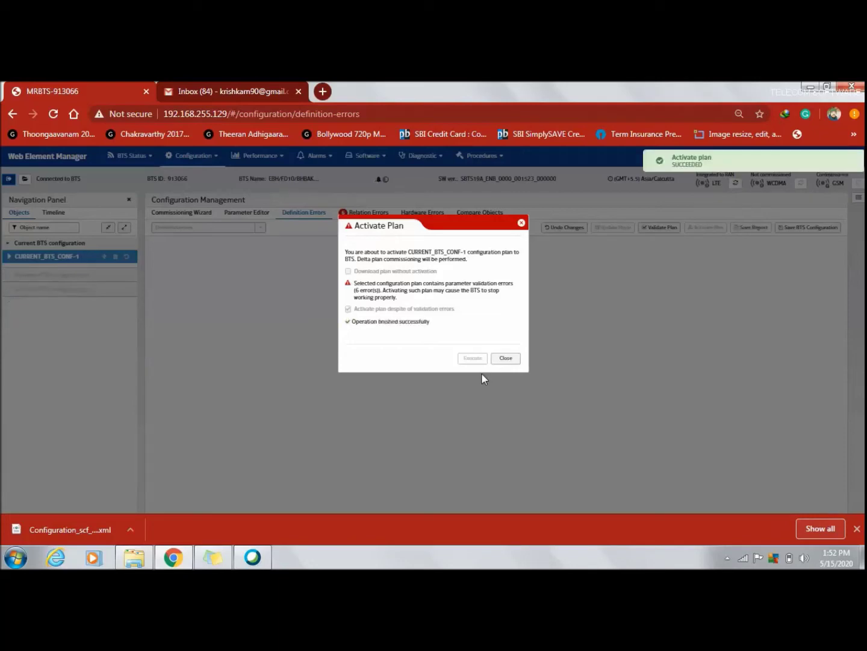
left_click(513, 360)
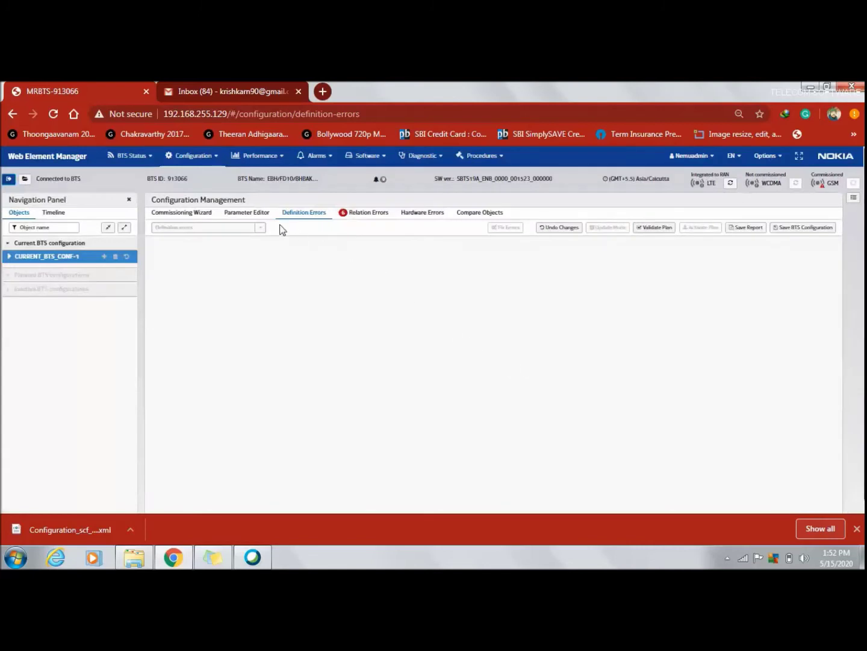
Step: Review the plan's relation errors and open the vswrMajorThreshold entry of RMOD-3 ANTL-1 in the errors fixing table
left_click(152, 160)
mouse_move(158, 173)
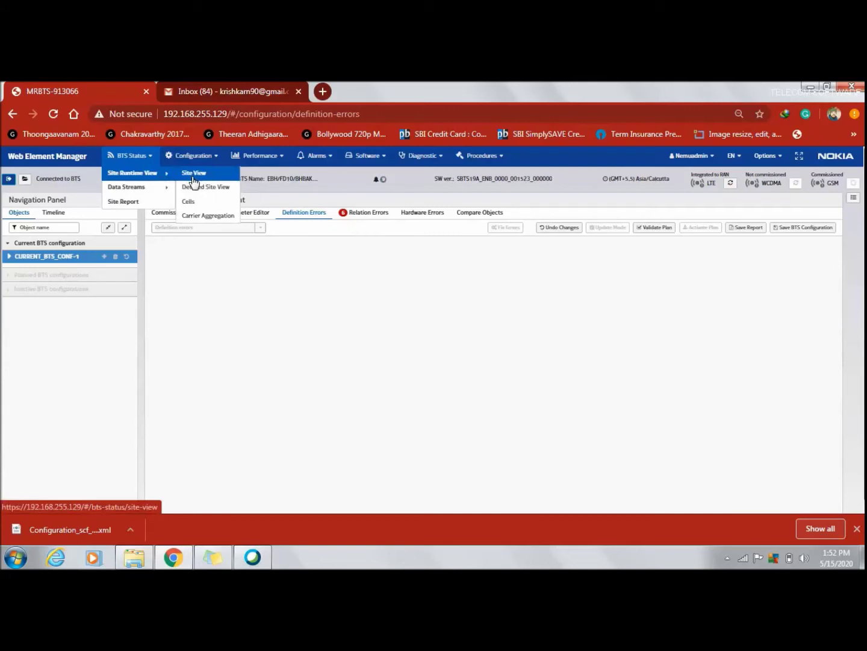
left_click(360, 214)
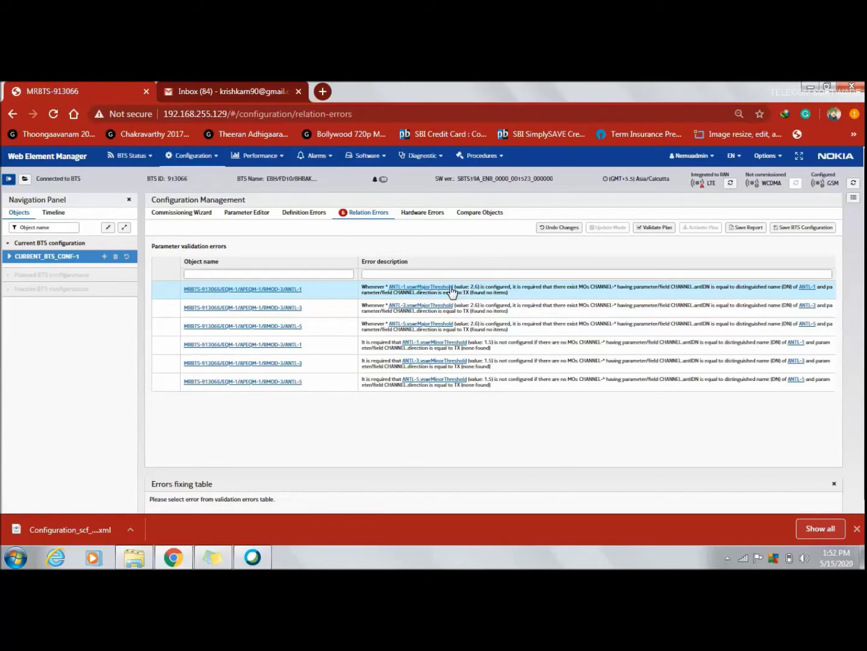
left_click(452, 288)
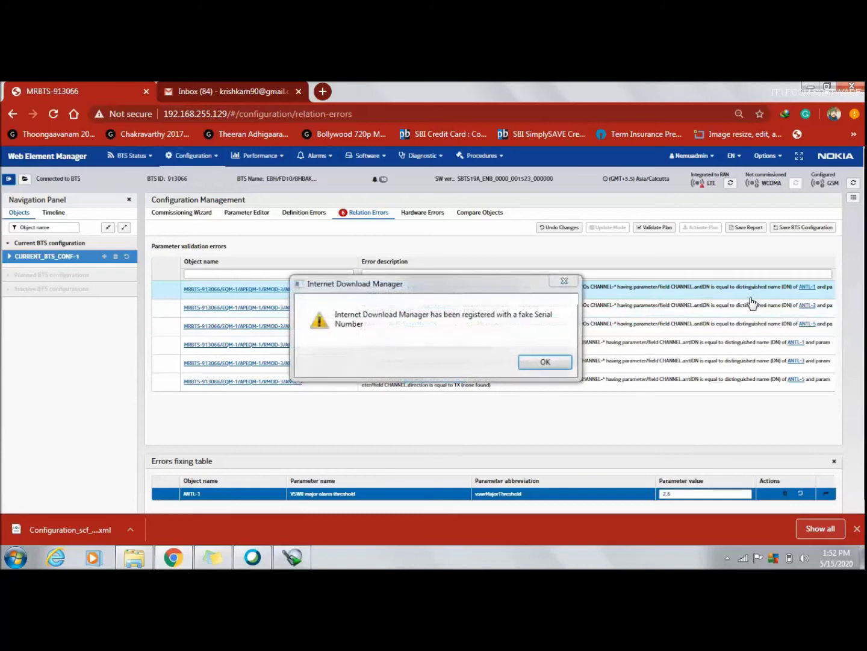
left_click(566, 280)
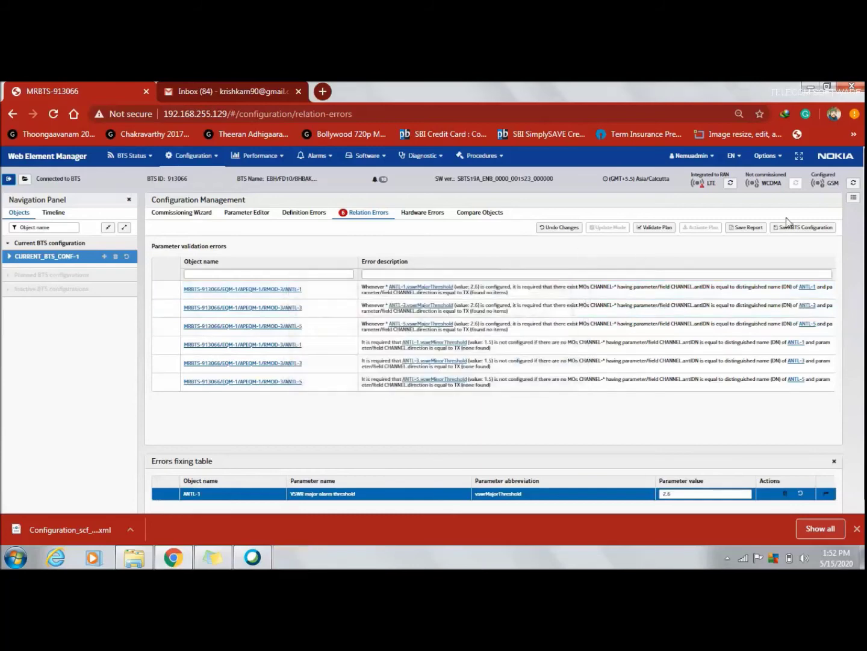
Step: Open the vswrMajorThreshold parameter of RMOD-3 ANTL-1 in the parameter editor from the errors fixing table
scroll(864, 325, "down", 1)
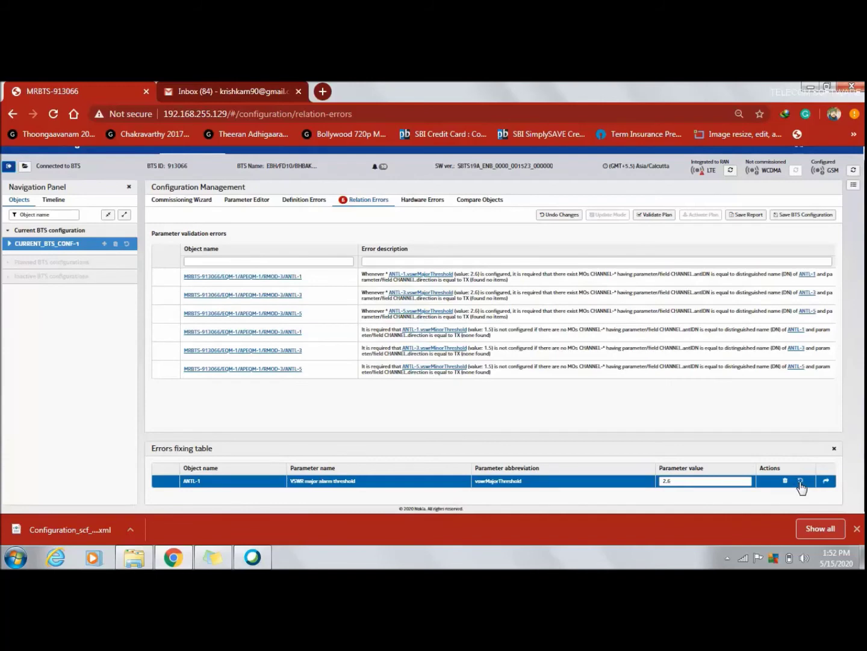
left_click(826, 480)
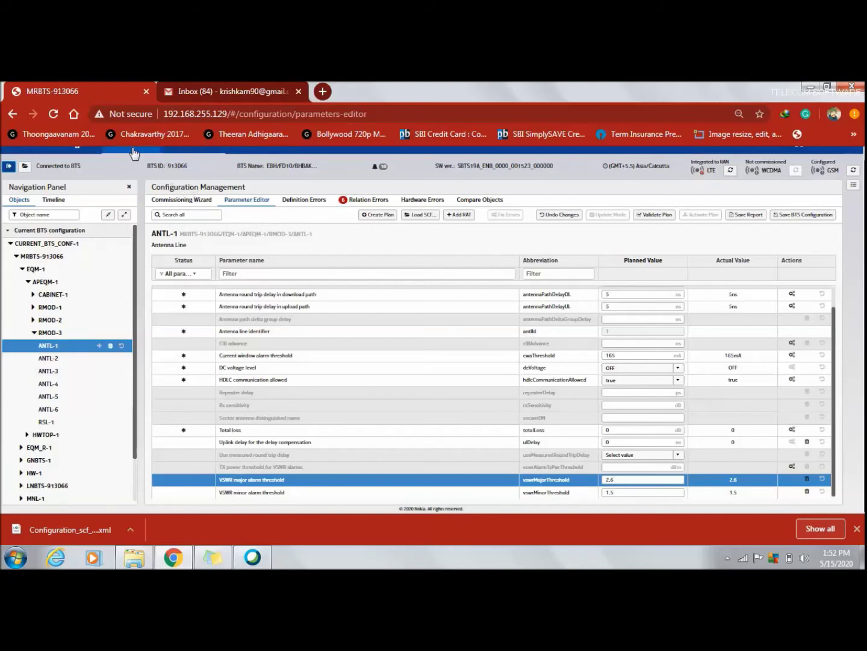
scroll(97, 208, "up", 1)
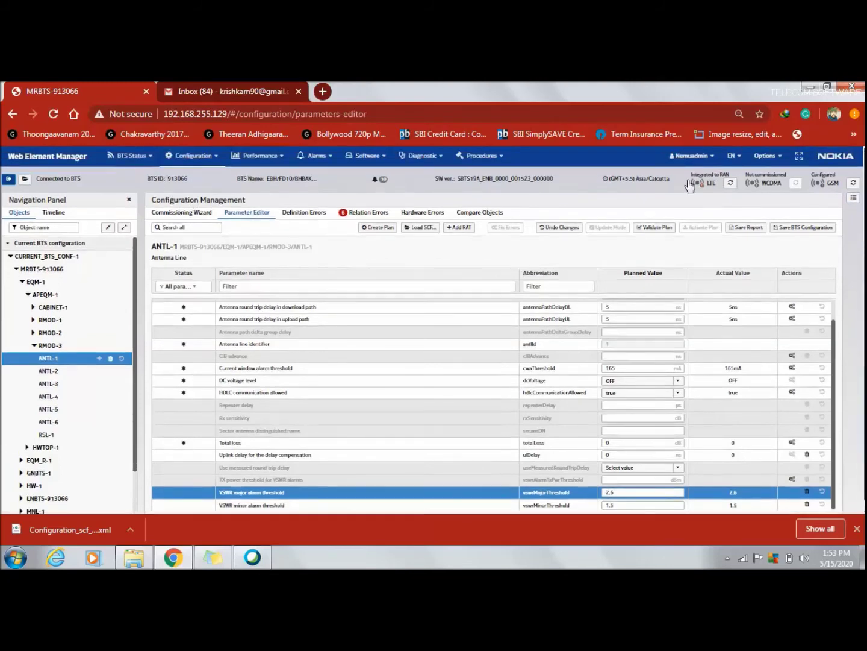
Step: Open the detailed site view to check the runtime state of the radio modules and cells
left_click(136, 157)
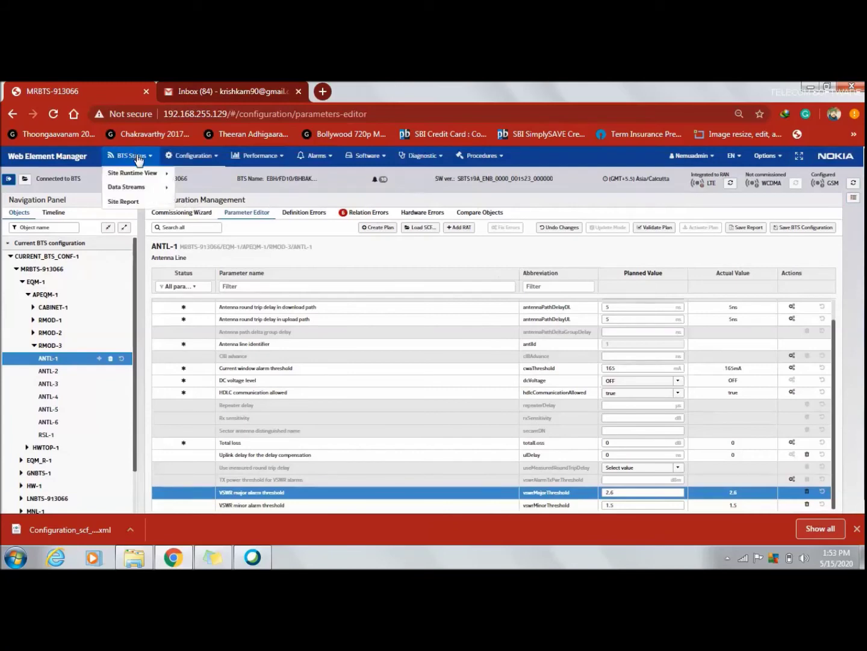
mouse_move(161, 174)
left_click(202, 187)
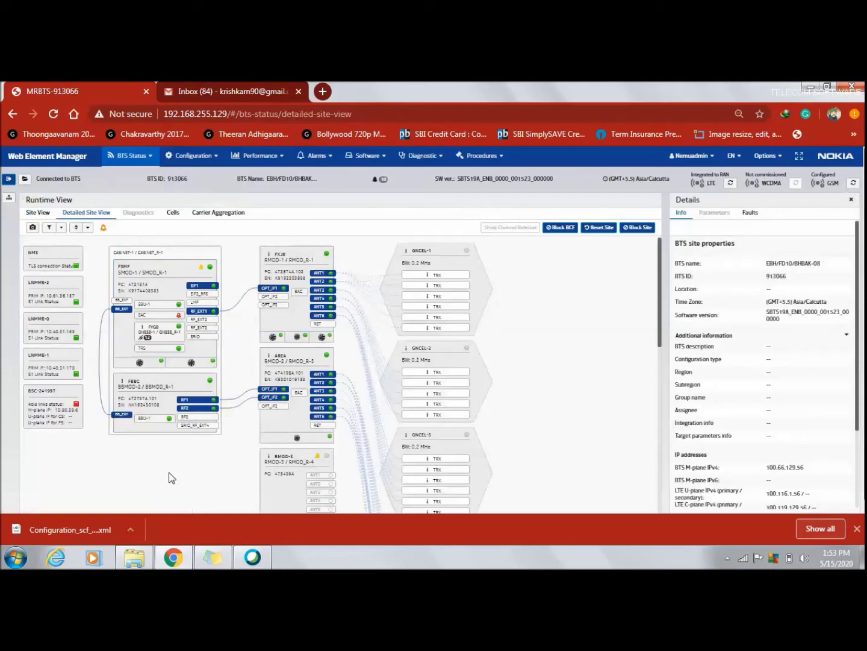
Step: Return to the commissioning wizard and delete the FXEF RMOD-3 radio module from the CURRENT_BTS_CONF-1 plan
left_click(218, 159)
mouse_move(241, 174)
left_click(285, 190)
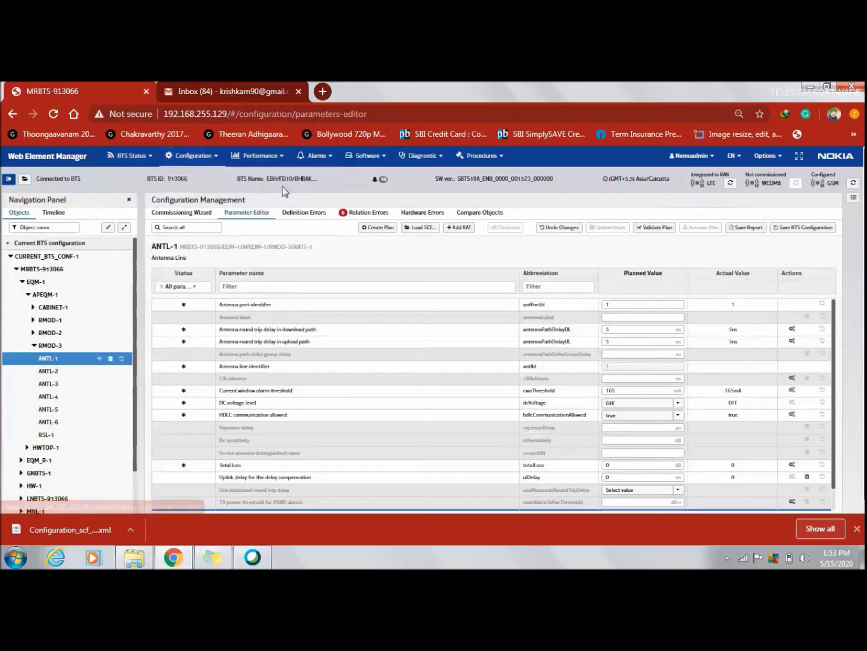
left_click(192, 215)
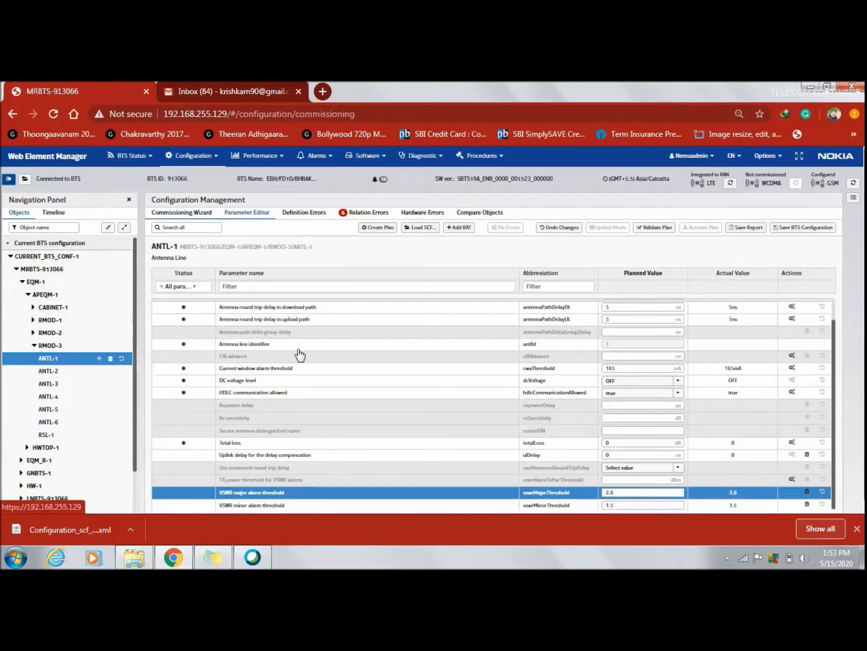
left_click(200, 215)
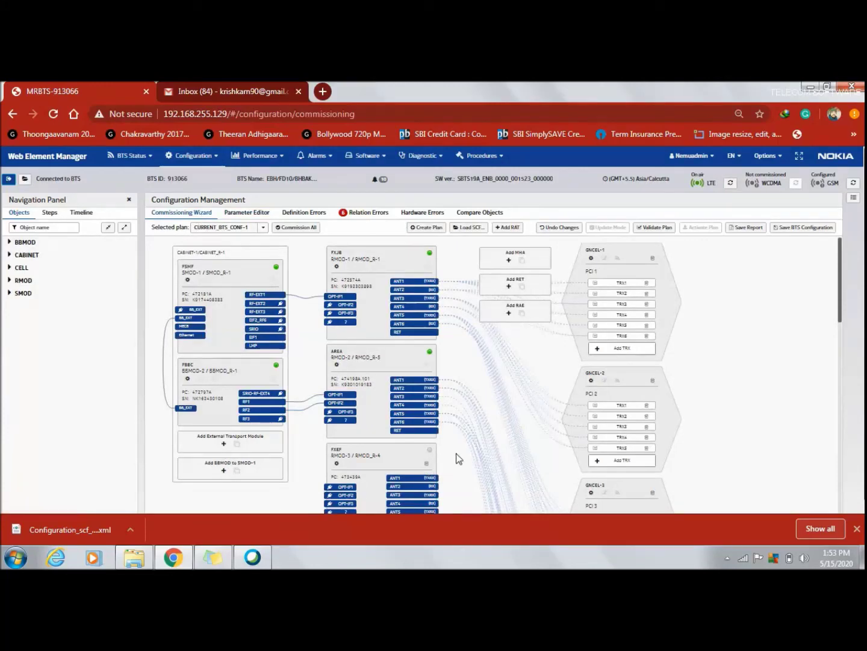
left_click(427, 462)
left_click(471, 315)
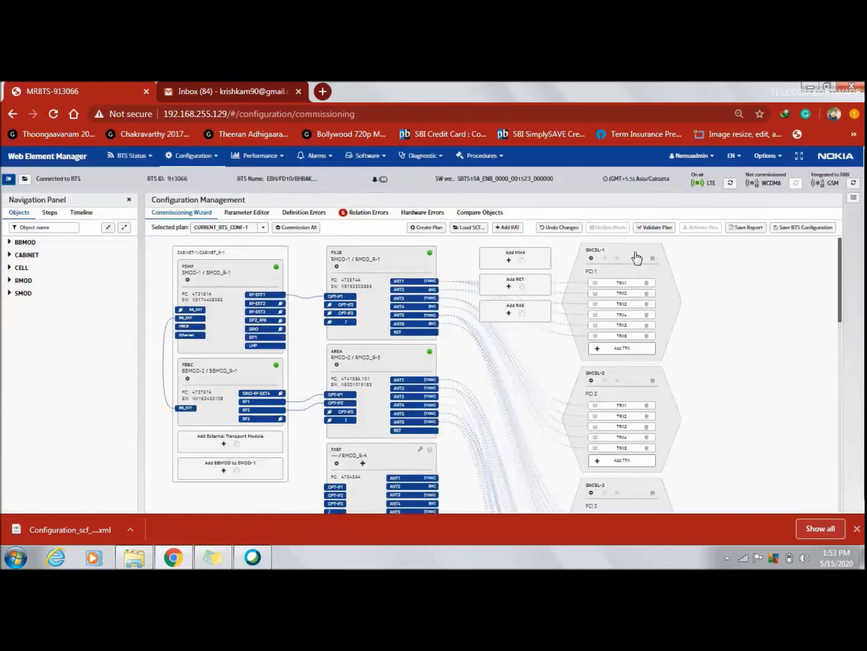
Step: Validate the CURRENT_BTS_CONF-1 plan and activate it on the BTS, closing the activation dialog when it finishes
left_click(654, 228)
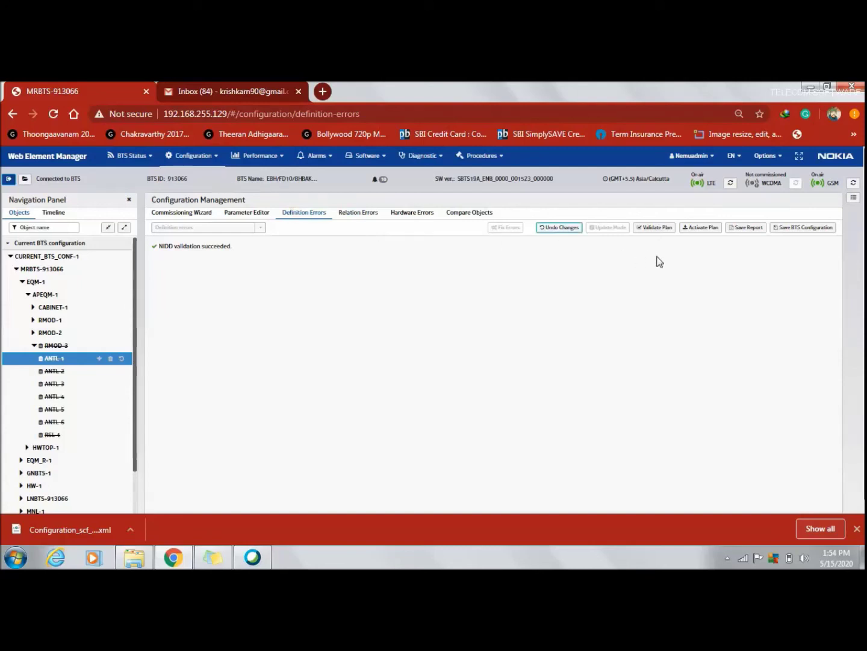
left_click(700, 227)
left_click(473, 332)
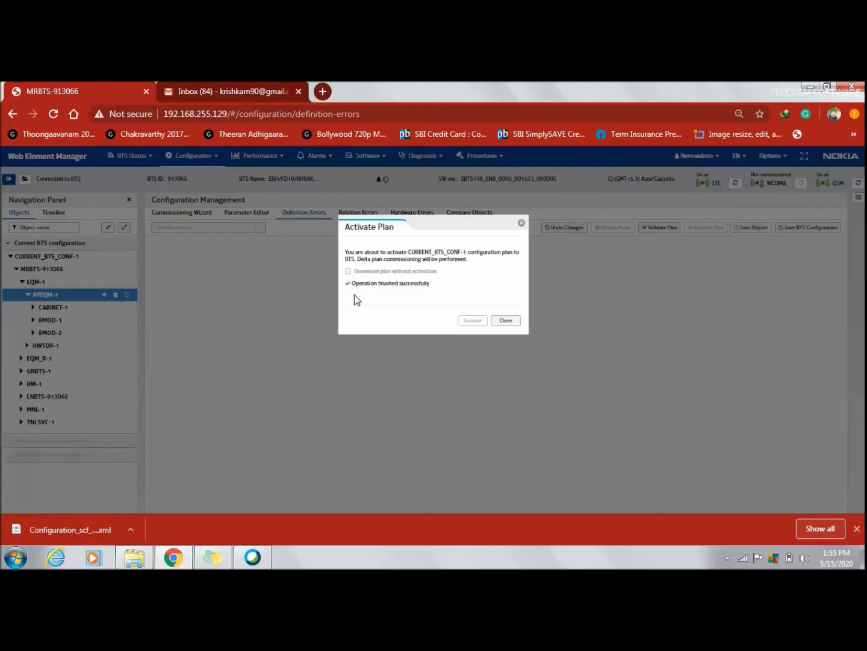
left_click(518, 322)
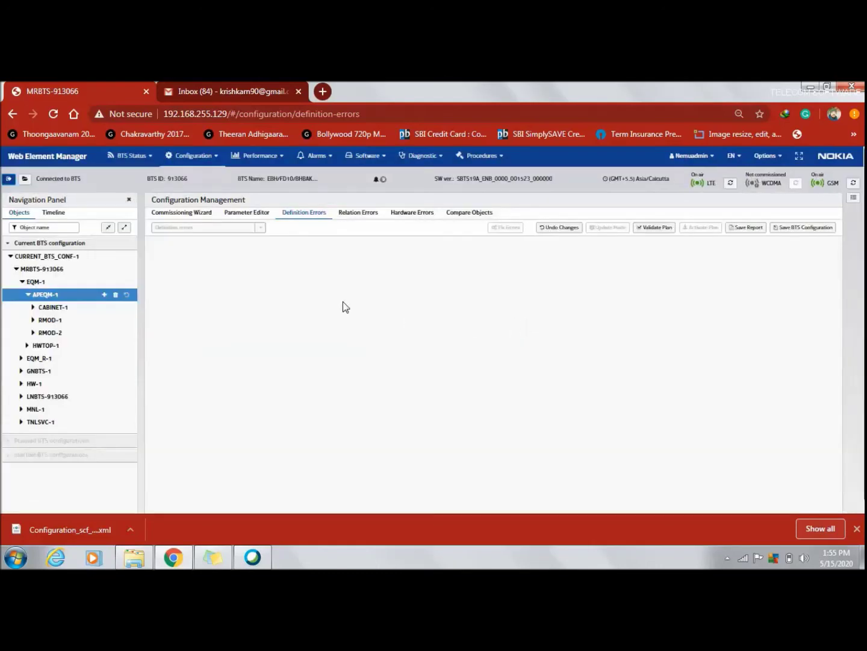
Step: Open the list of active alarms for the BTS
left_click(328, 156)
left_click(383, 174)
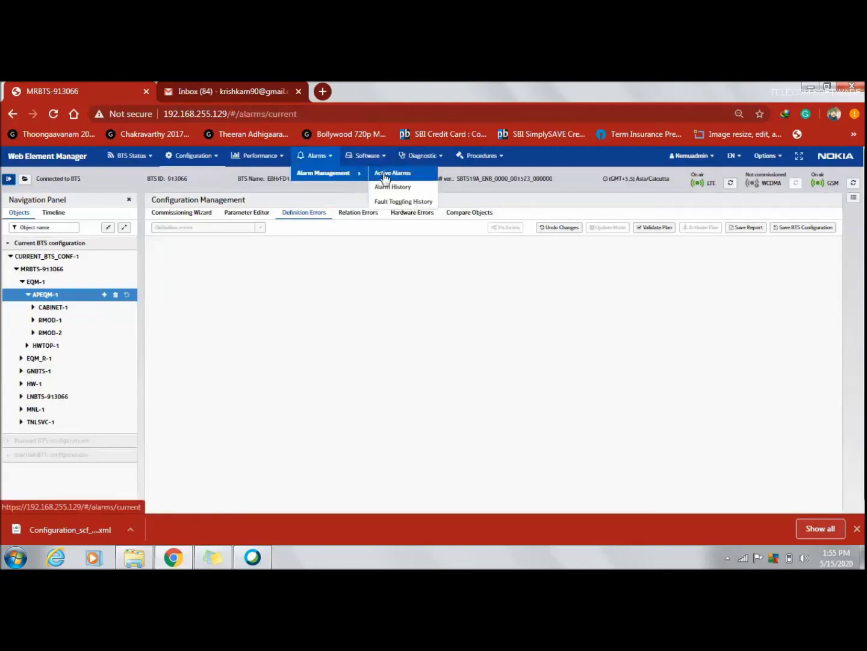